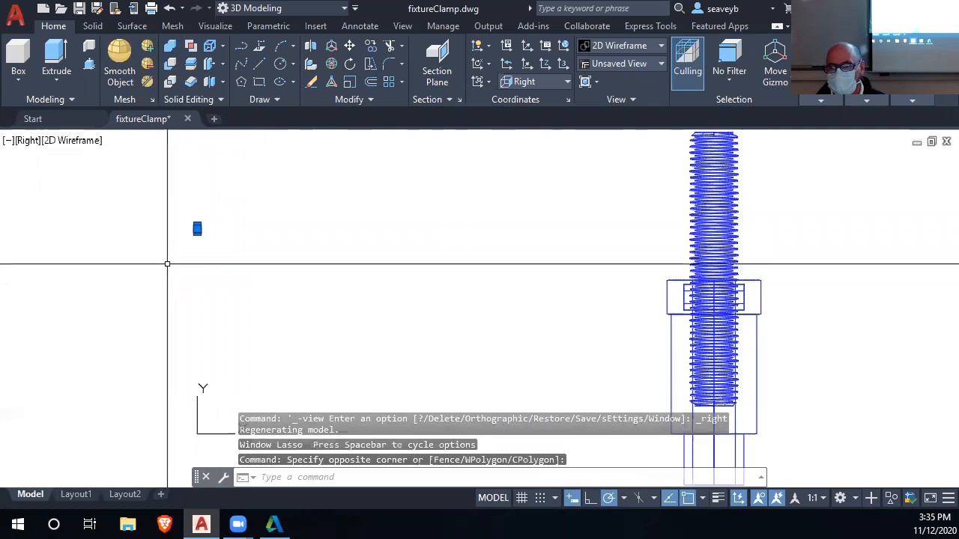
# Clear the current selection in model space and switch to the Layout1 sheet.
pyautogui.press('Escape')
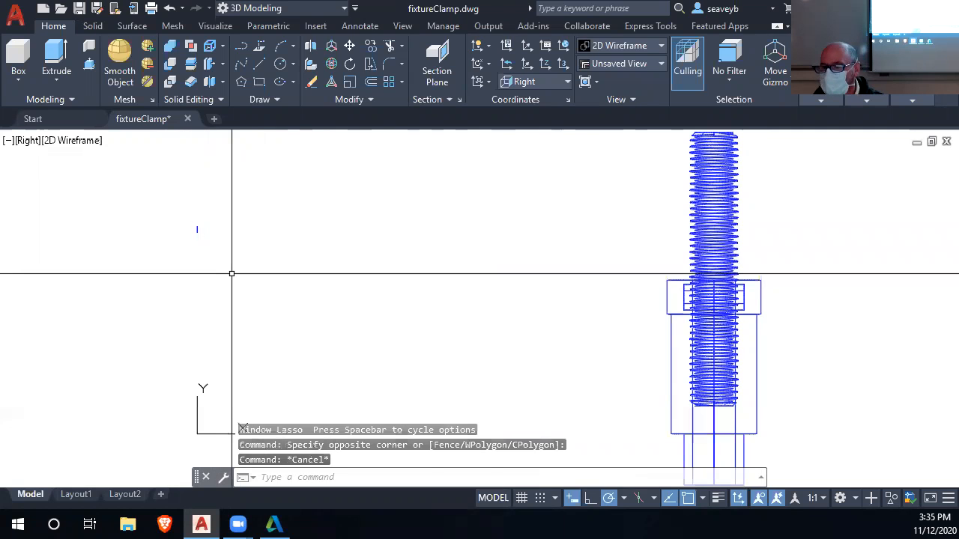
pyautogui.moveTo(581, 321); pyautogui.dragTo(349, 297, button='middle')
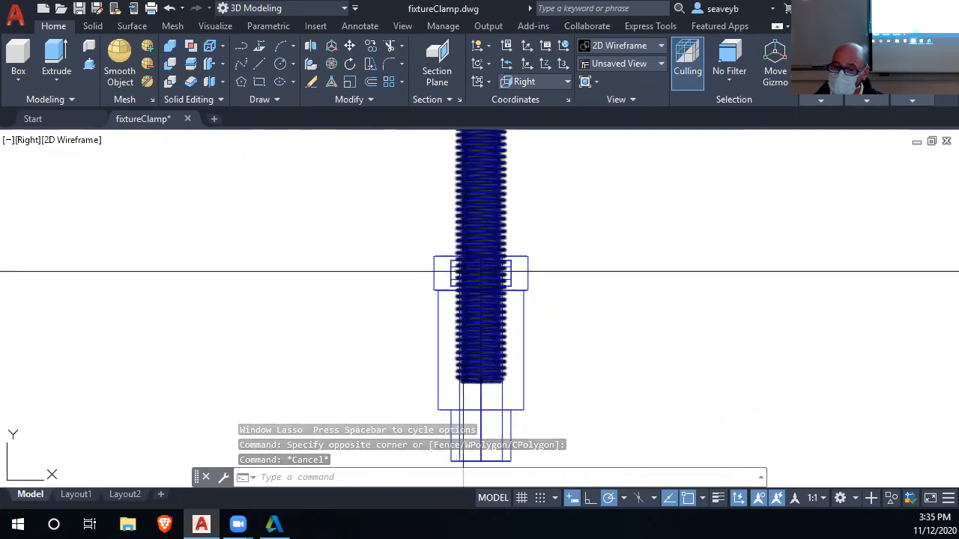
pyautogui.scroll(-2, 620, 268)
pyautogui.moveTo(621, 267); pyautogui.dragTo(621, 283, button='middle')
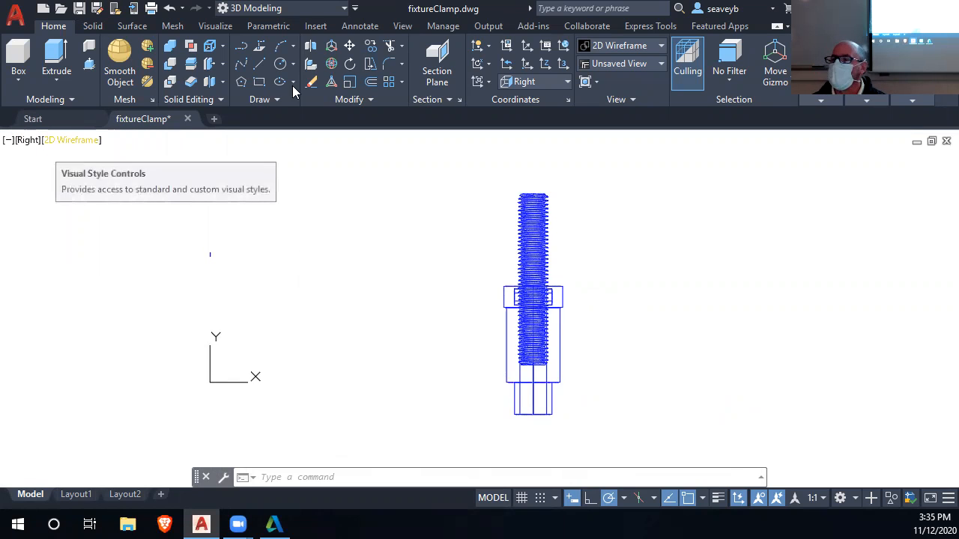
pyautogui.moveTo(809, 87)
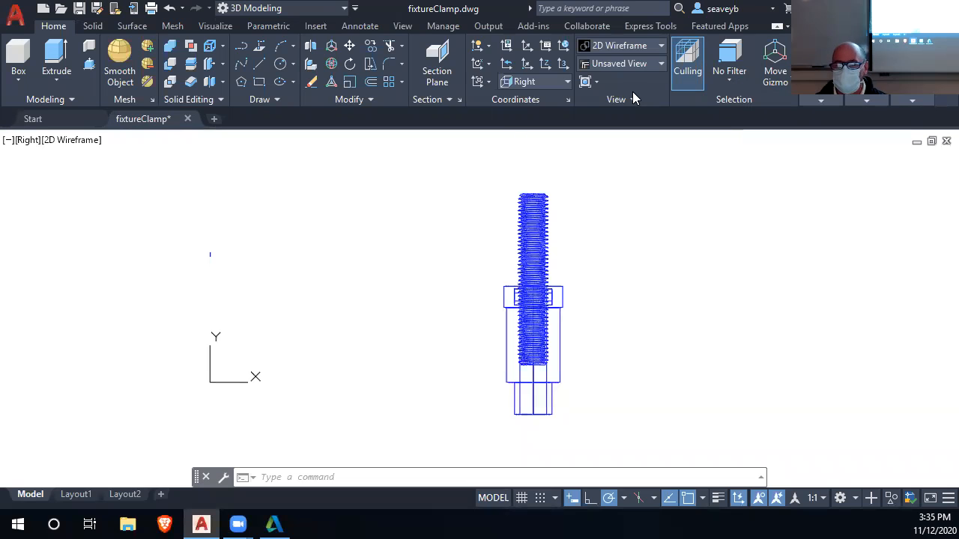
pyautogui.moveTo(77, 495)
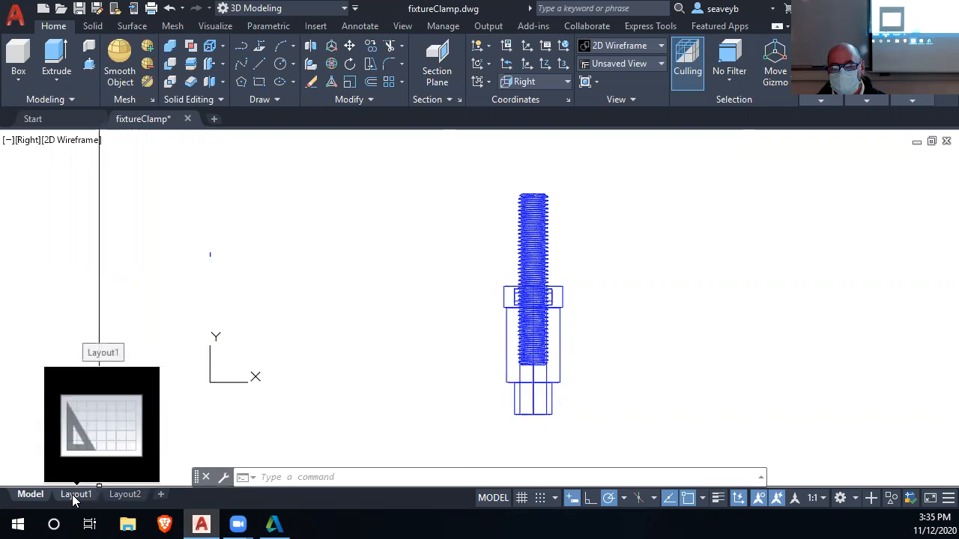
pyautogui.click(72, 495)
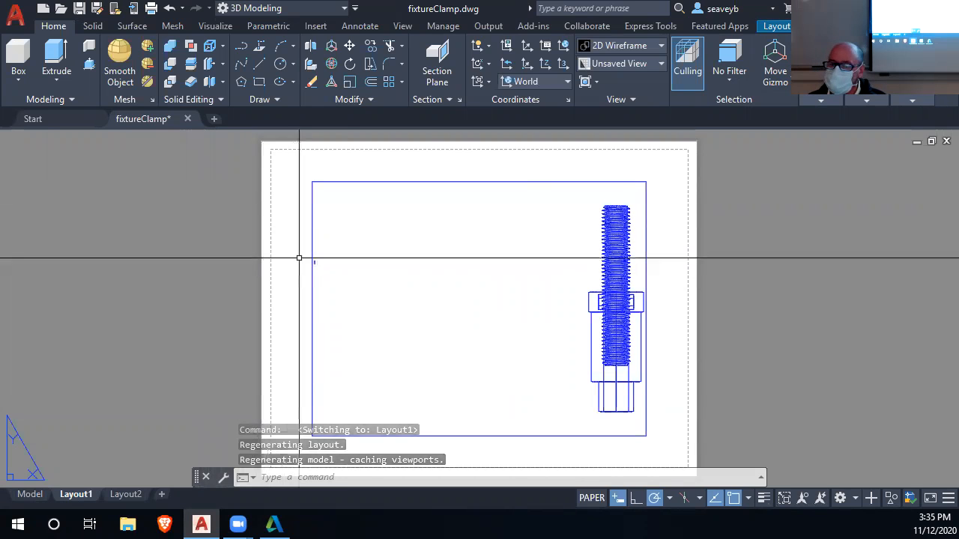
pyautogui.moveTo(541, 321); pyautogui.dragTo(473, 388, button='middle')
pyautogui.scroll(-8, 482, 318)
pyautogui.scroll(9, 482, 318)
pyautogui.scroll(-9, 483, 318)
pyautogui.scroll(8, 482, 318)
pyautogui.moveTo(482, 318); pyautogui.dragTo(520, 348, button='middle')
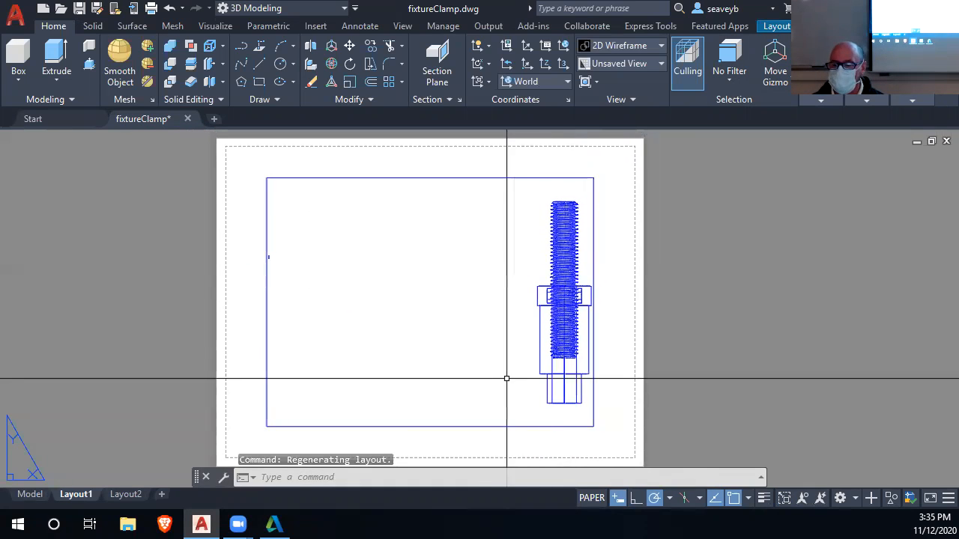
# Activate model space inside the layout viewport, centre the clamp in it, and return to paper space.
pyautogui.click(593, 498)
pyautogui.scroll(-5, 514, 370)
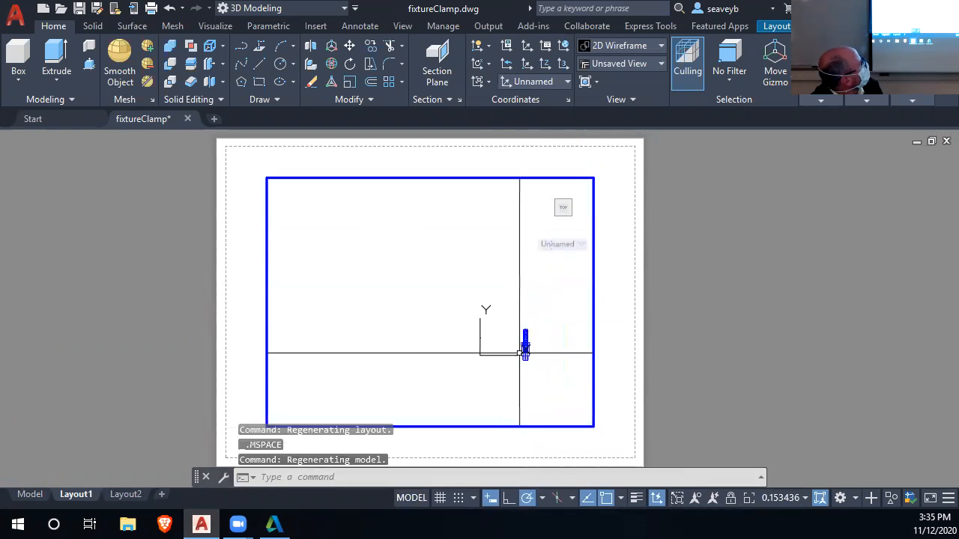
pyautogui.scroll(5, 520, 349)
pyautogui.moveTo(518, 352); pyautogui.dragTo(385, 361, button='middle')
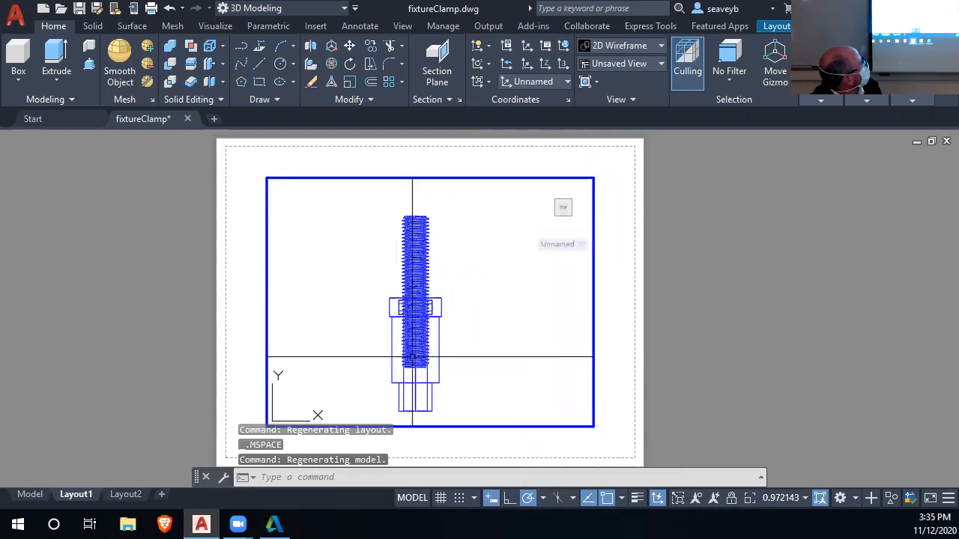
pyautogui.scroll(6, 412, 358)
pyautogui.scroll(-6, 412, 357)
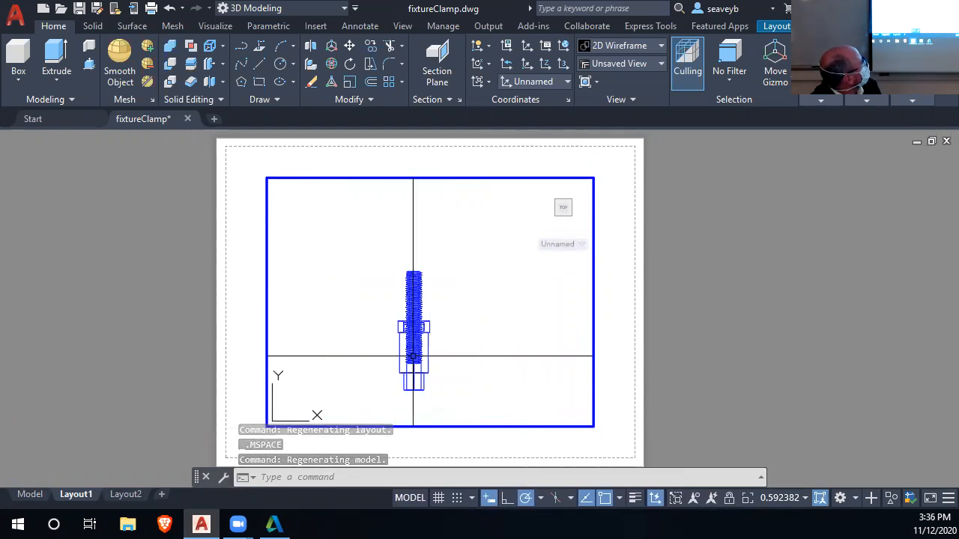
pyautogui.moveTo(413, 347); pyautogui.dragTo(432, 351, button='middle')
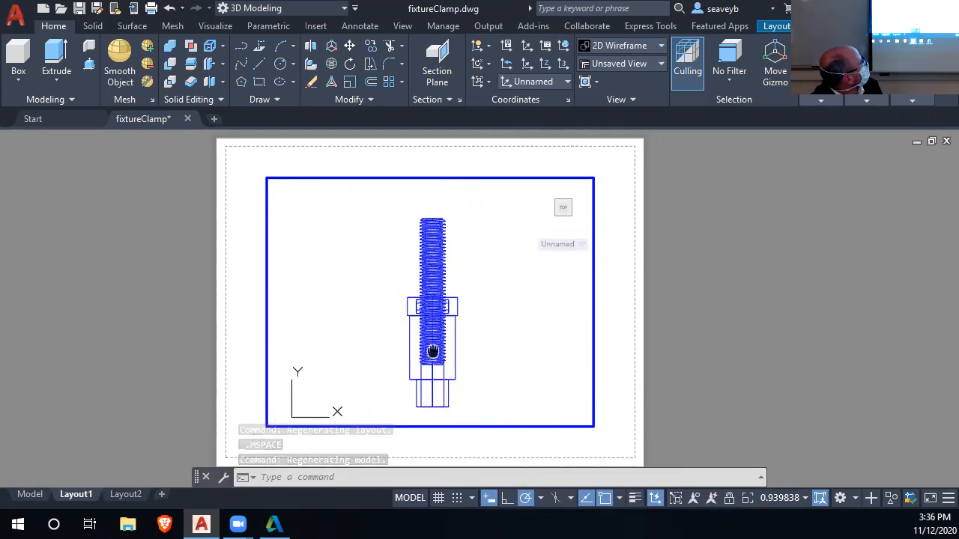
pyautogui.click(417, 498)
pyautogui.scroll(4, 424, 352)
pyautogui.scroll(-4, 425, 352)
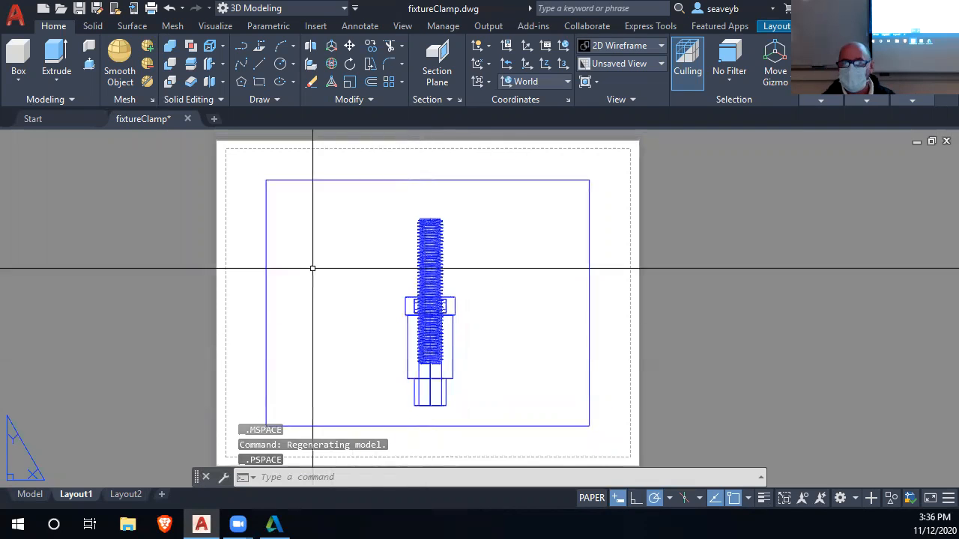
# Enlarge the viewport by stretching its upper-right and lower-left corners outward to near the sheet's printable margins.
pyautogui.click(291, 179)
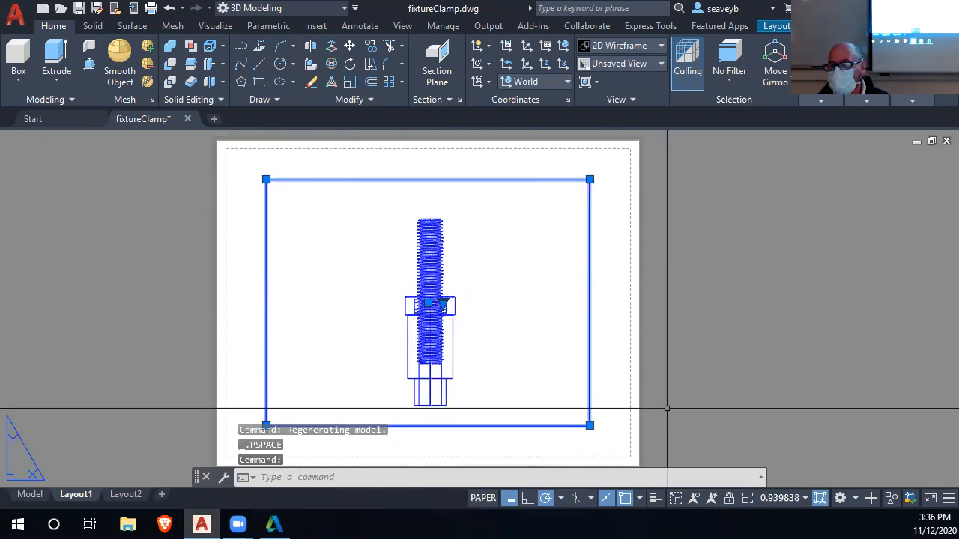
pyautogui.click(590, 179)
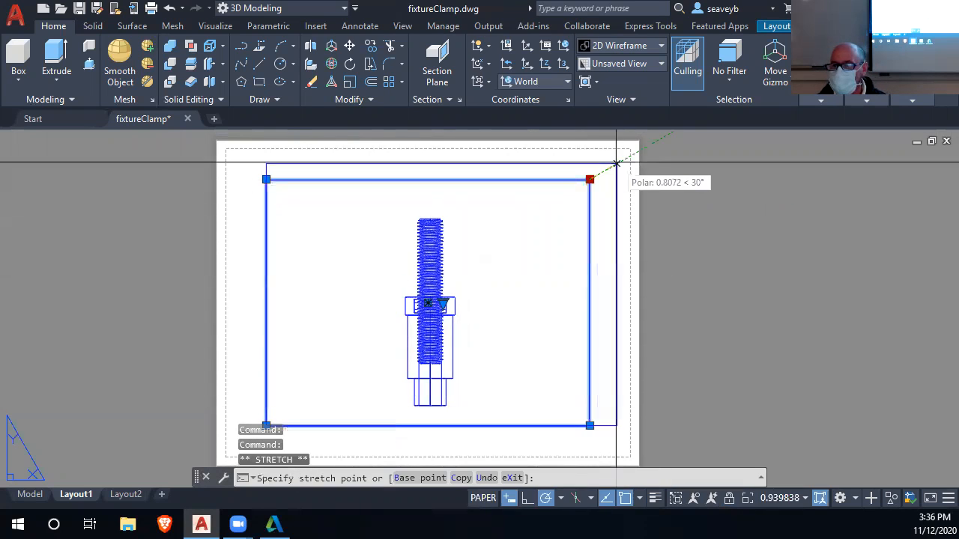
pyautogui.click(618, 161)
pyautogui.moveTo(299, 418); pyautogui.dragTo(402, 330, button='middle')
pyautogui.click(367, 338)
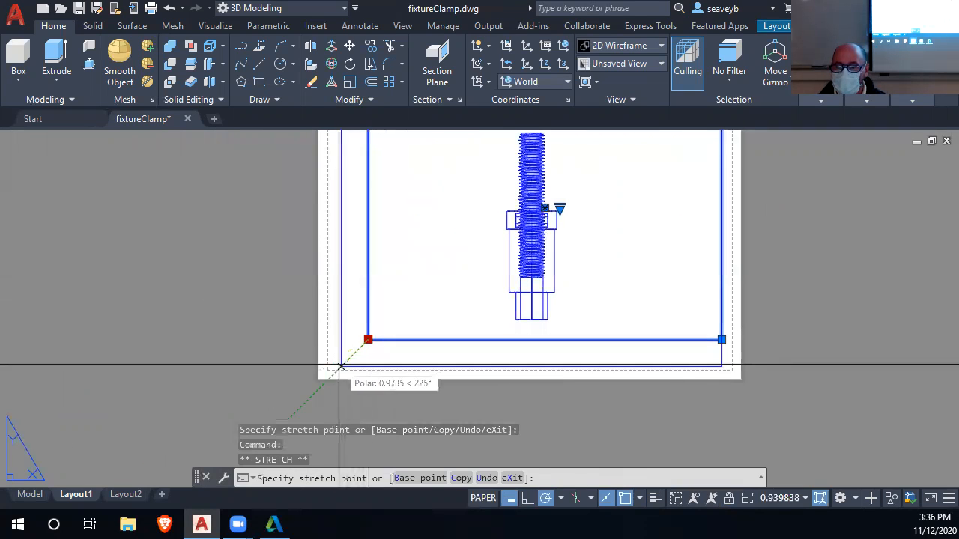
pyautogui.click(341, 367)
pyautogui.scroll(-4, 509, 367)
pyautogui.moveTo(548, 368); pyautogui.dragTo(492, 401, button='middle')
pyautogui.scroll(2, 499, 365)
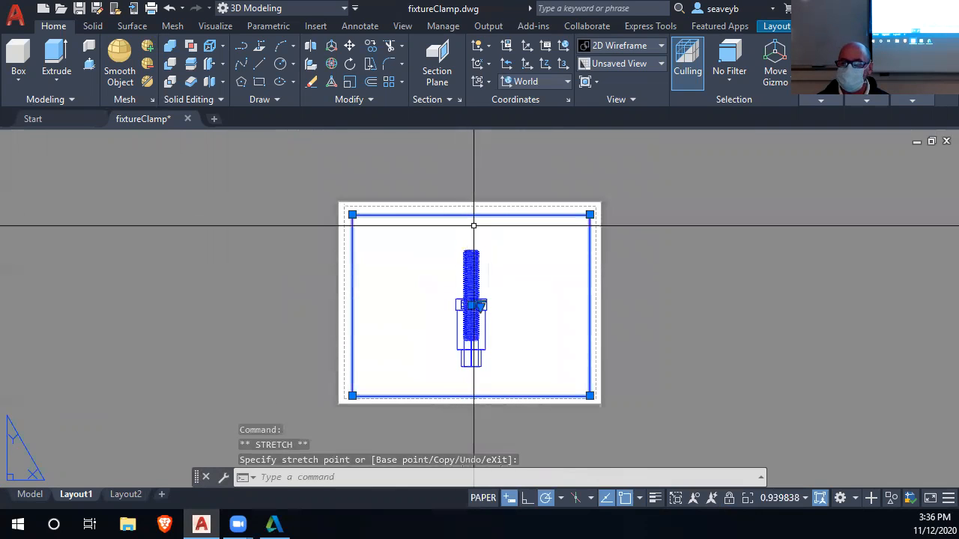
# Delete the existing viewport from Layout1.
pyautogui.press('Delete')
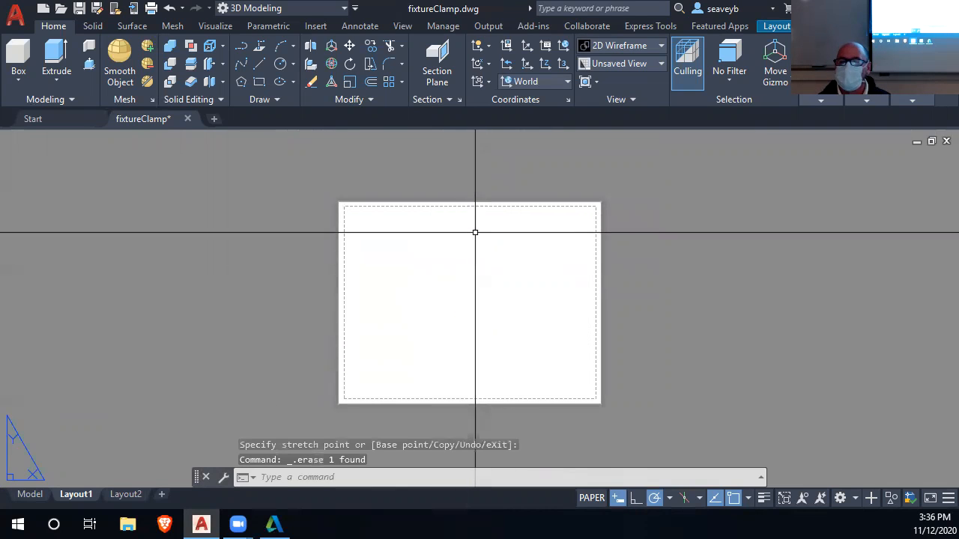
pyautogui.scroll(2, 473, 225)
pyautogui.moveTo(472, 224); pyautogui.dragTo(441, 180, button='middle')
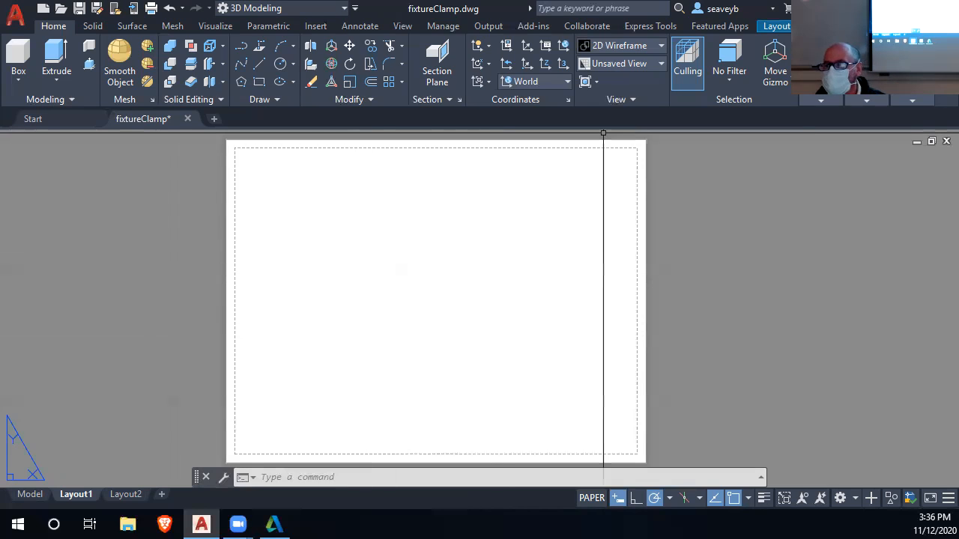
# Start a base view from model space and set its scale to 1.
pyautogui.moveTo(820, 100)
pyautogui.moveTo(911, 98)
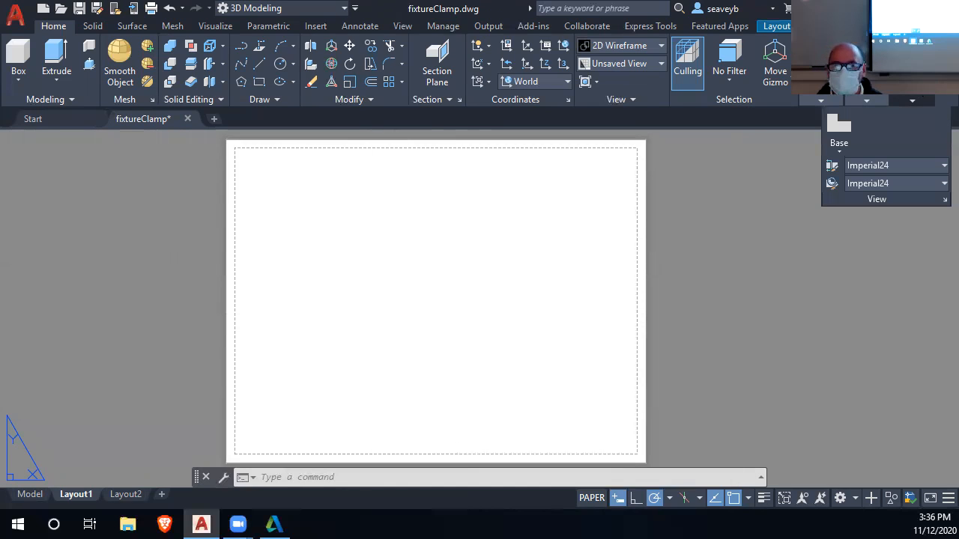
pyautogui.click(841, 136)
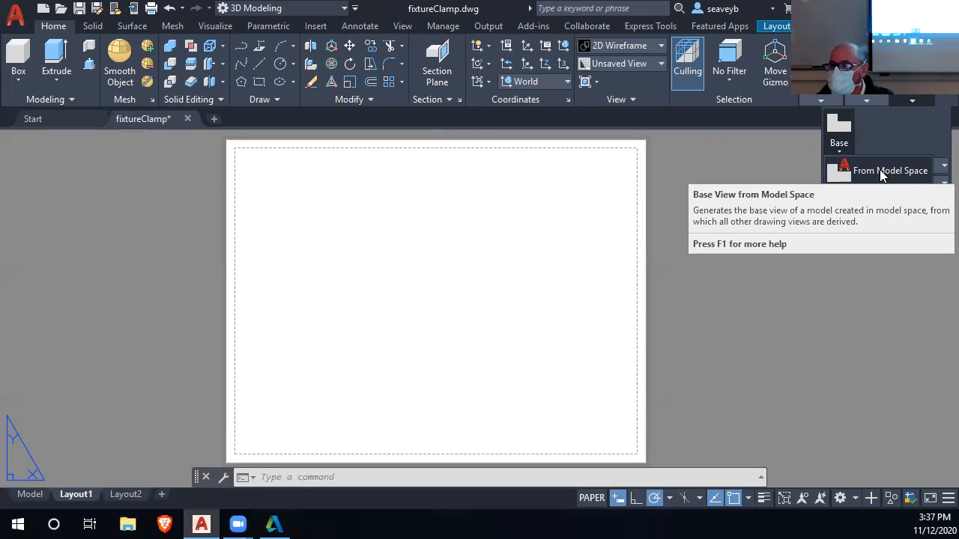
pyautogui.click(880, 172)
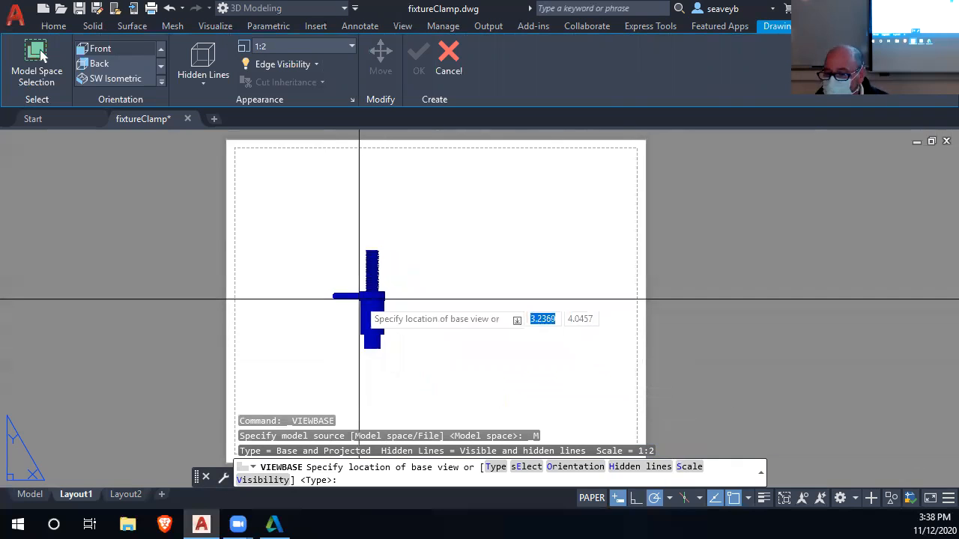
pyautogui.write('s')
pyautogui.press('Return')
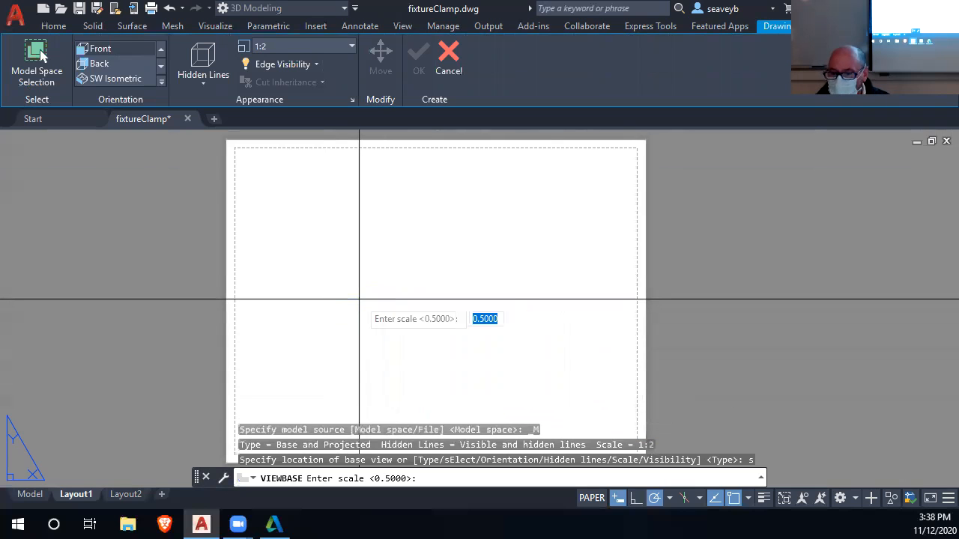
pyautogui.write('1')
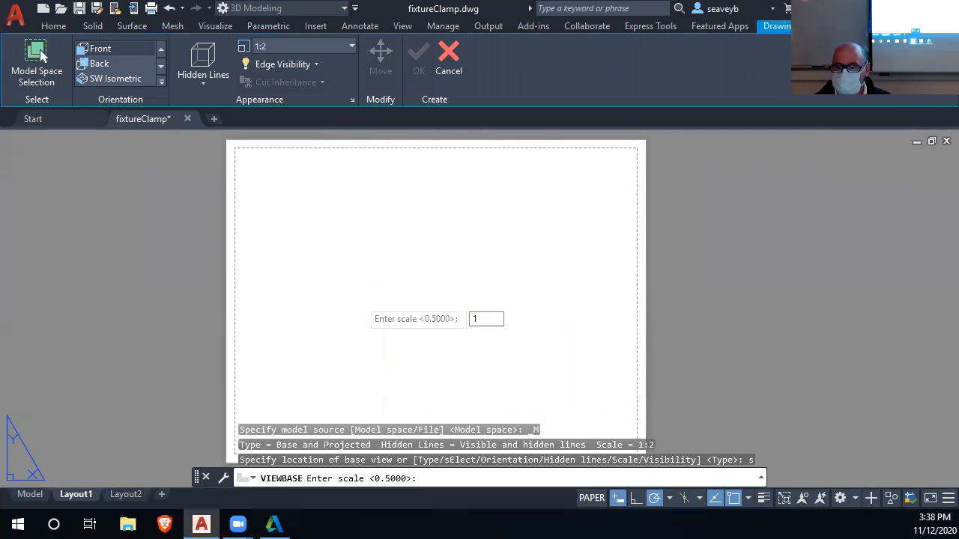
pyautogui.press('Return')
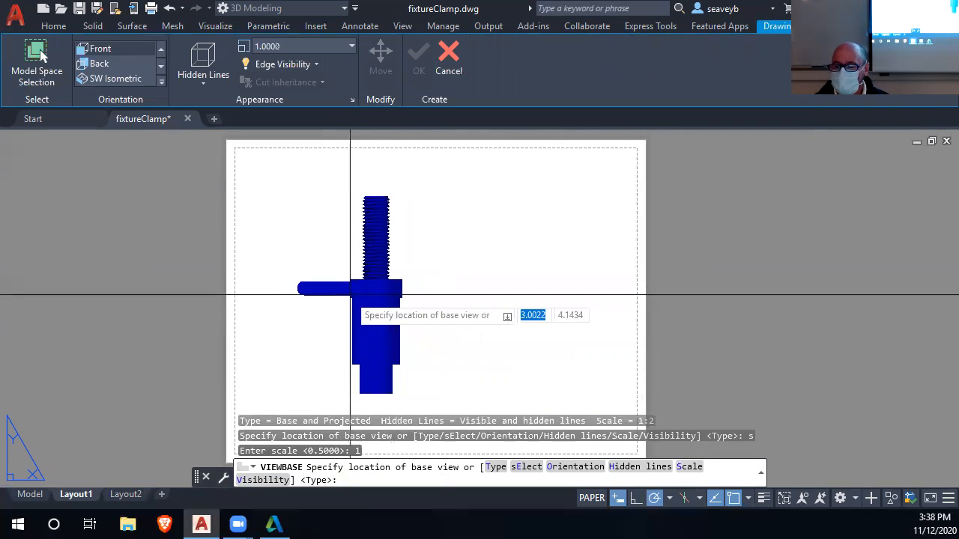
# Place the base view of the clamp in the left half of the sheet and accept its options.
pyautogui.moveTo(377, 290); pyautogui.dragTo(397, 266, button='middle')
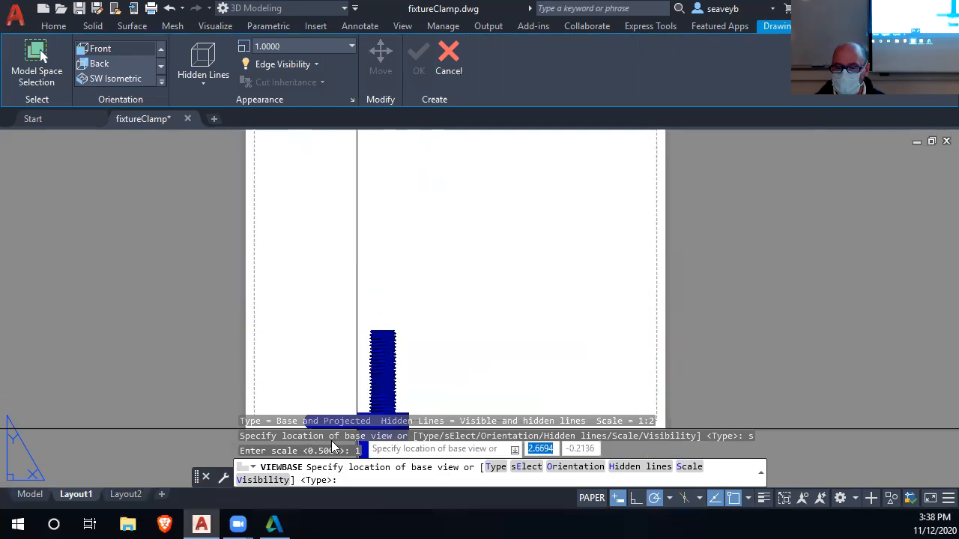
pyautogui.click(359, 277)
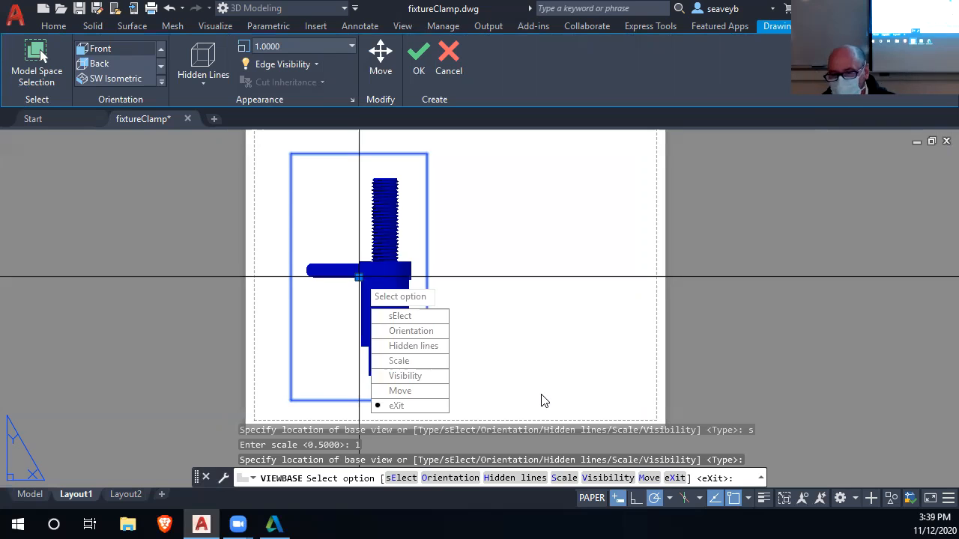
pyautogui.click(421, 408)
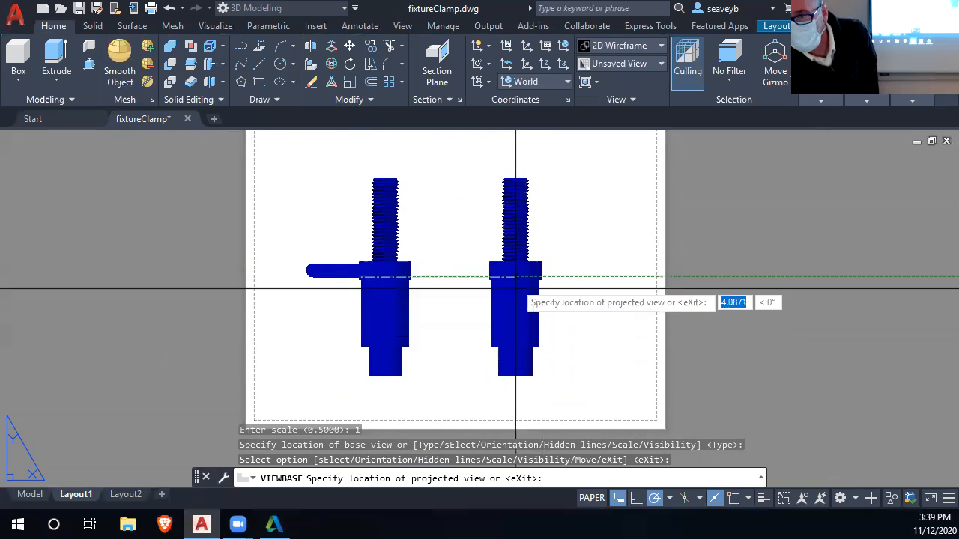
# Add a projected view directly above the base view and an isometric view diagonally up to its right, and finish the command.
pyautogui.scroll(-2, 509, 259)
pyautogui.moveTo(506, 264); pyautogui.dragTo(475, 365, button='middle')
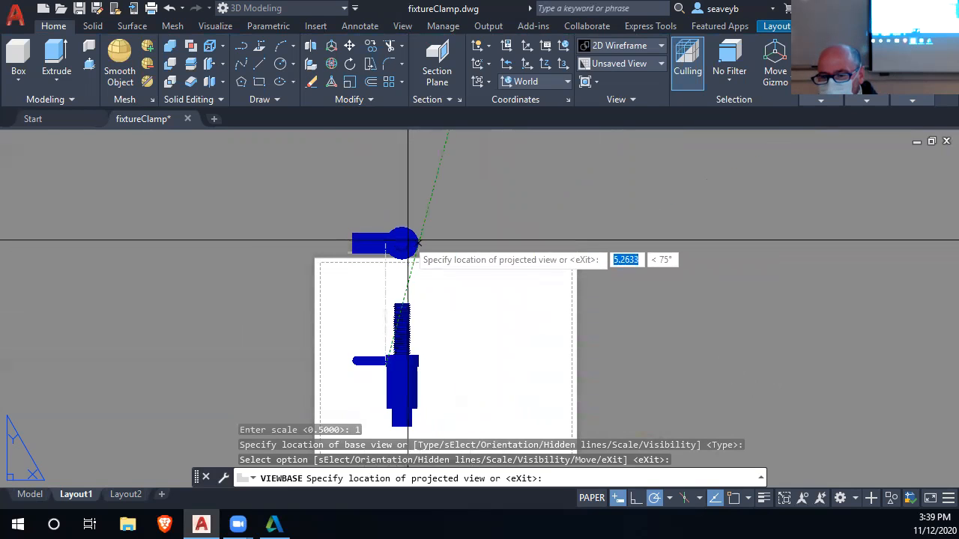
pyautogui.click(417, 247)
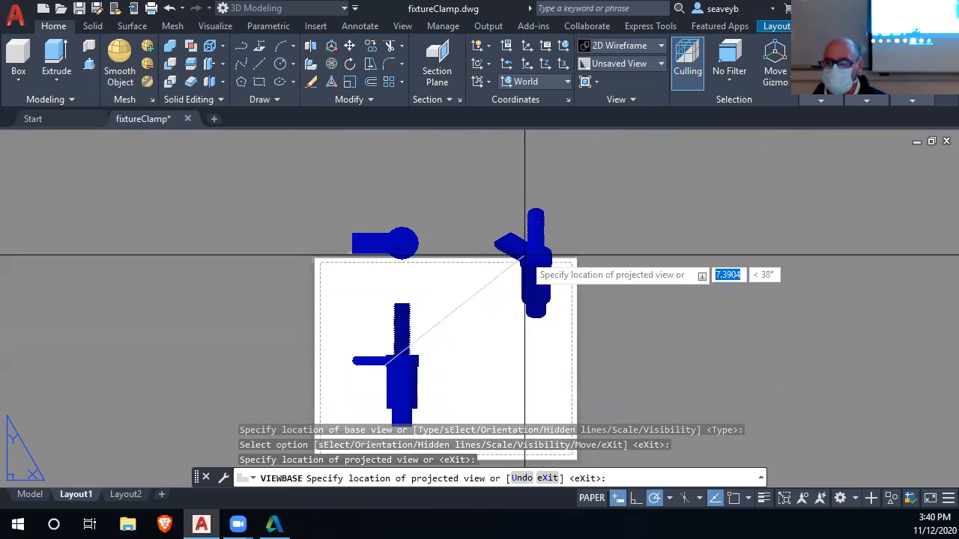
pyautogui.click(495, 256)
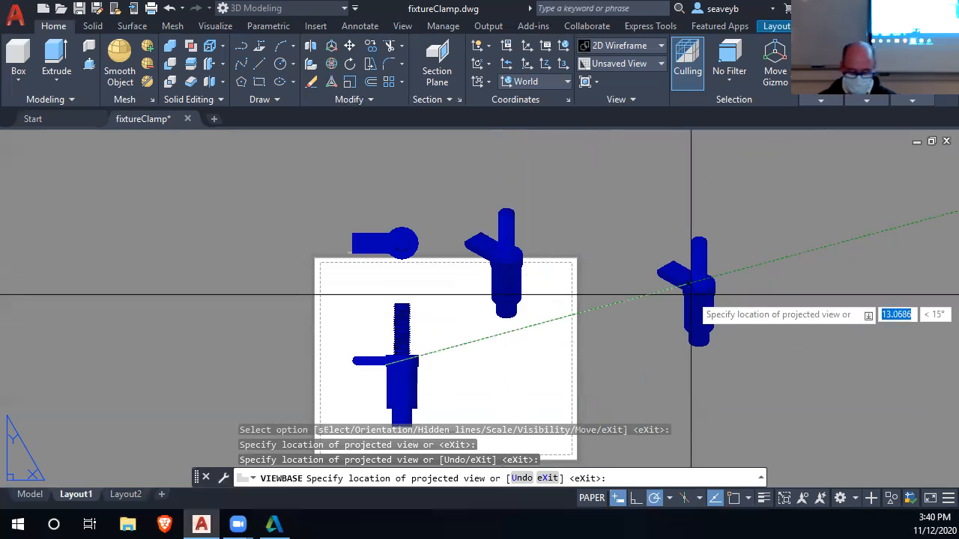
pyautogui.press('Return')
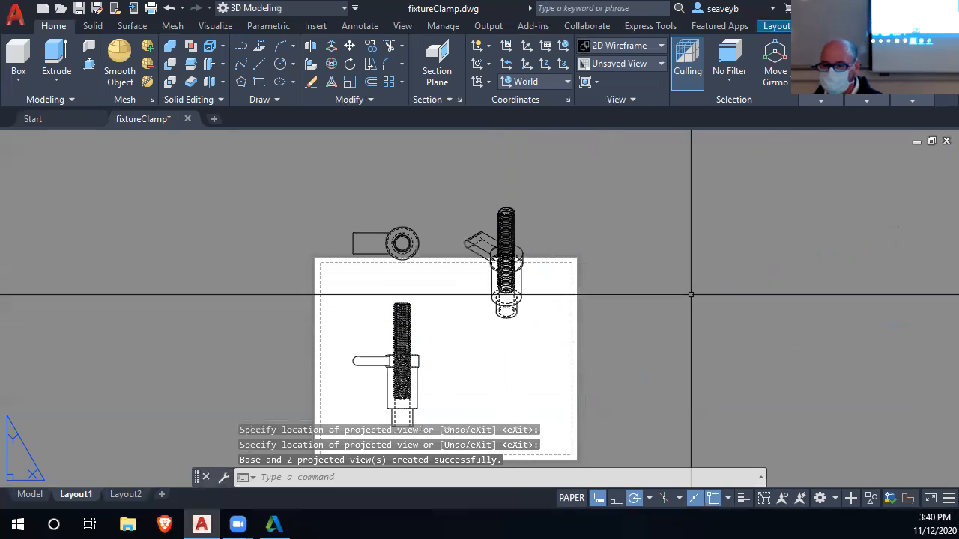
# Examine the thread and the dashed hidden lines in the lower part of the base view.
pyautogui.moveTo(474, 389); pyautogui.dragTo(471, 343, button='middle')
pyautogui.scroll(5, 471, 342)
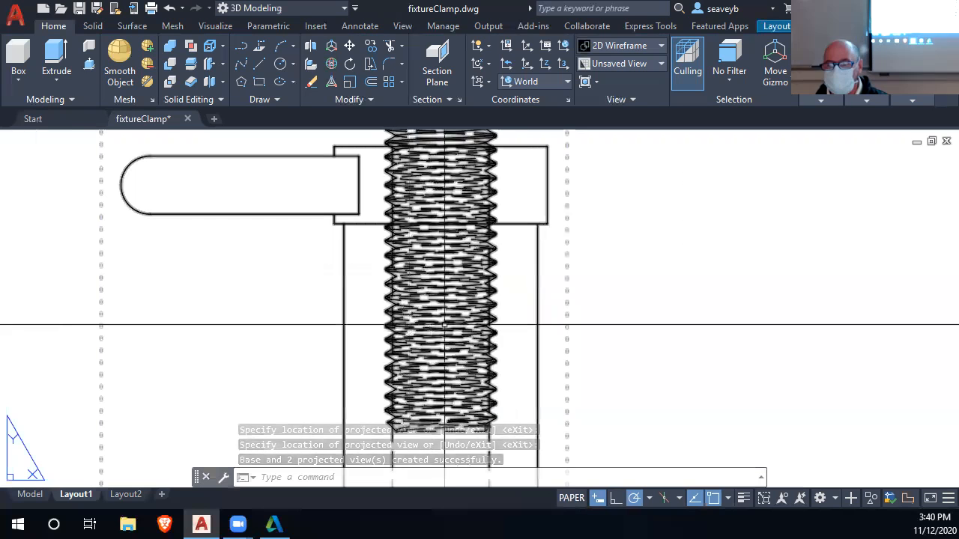
pyautogui.scroll(-4, 444, 330)
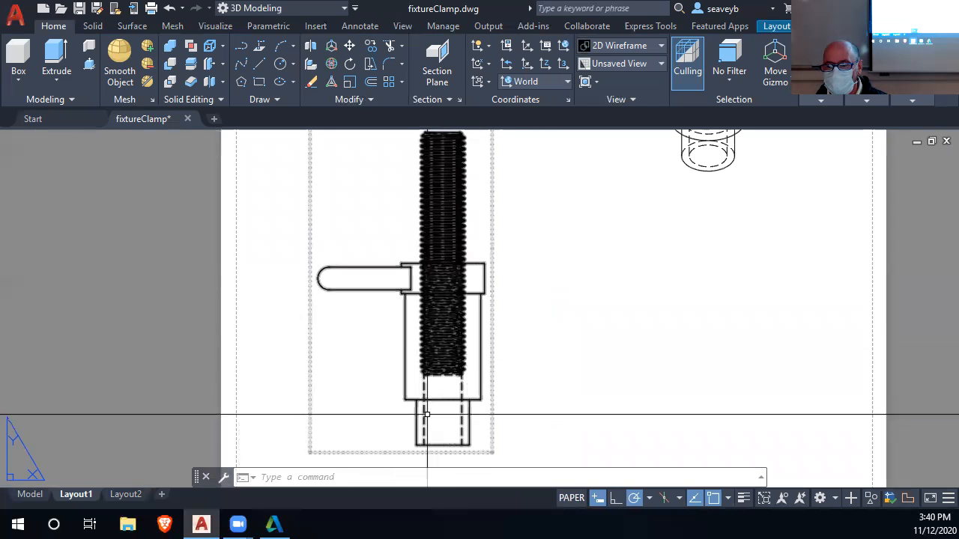
pyautogui.scroll(3, 461, 420)
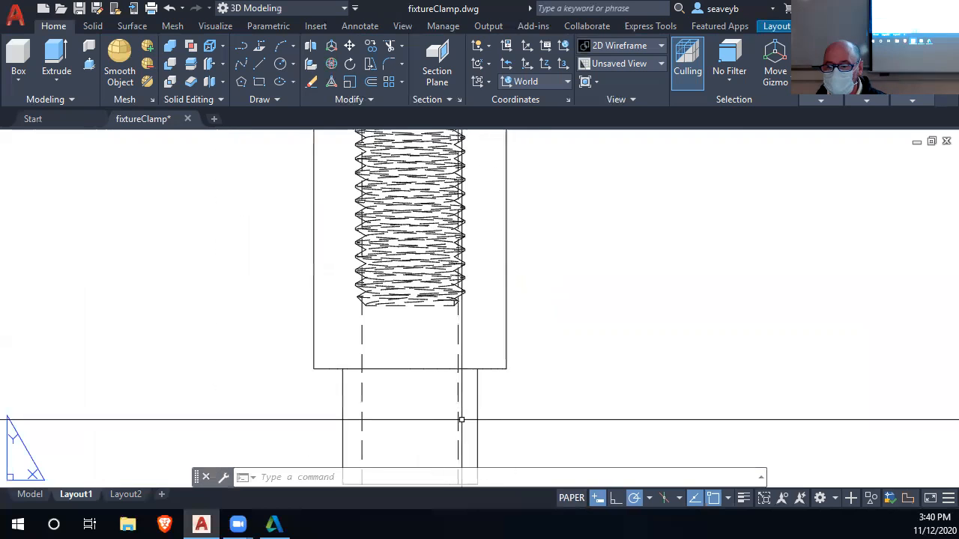
pyautogui.scroll(1, 461, 419)
pyautogui.scroll(-3, 454, 325)
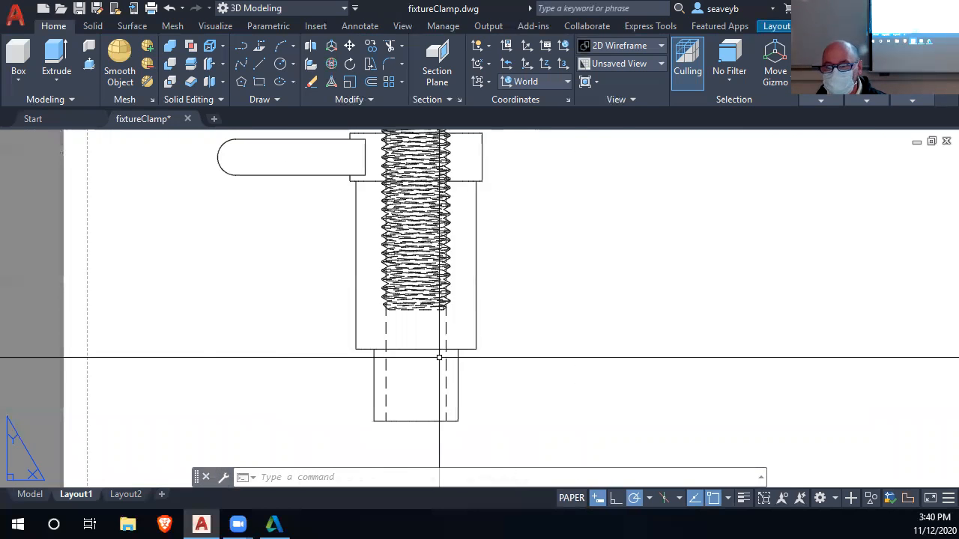
pyautogui.scroll(-2, 439, 357)
pyautogui.moveTo(592, 200); pyautogui.dragTo(591, 339, button='middle')
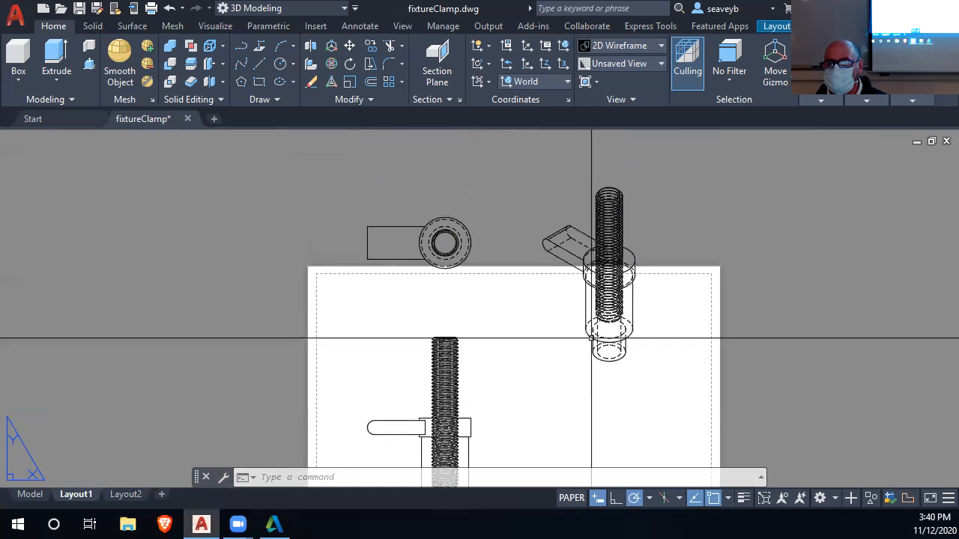
pyautogui.scroll(1, 428, 203)
pyautogui.scroll(-3, 438, 317)
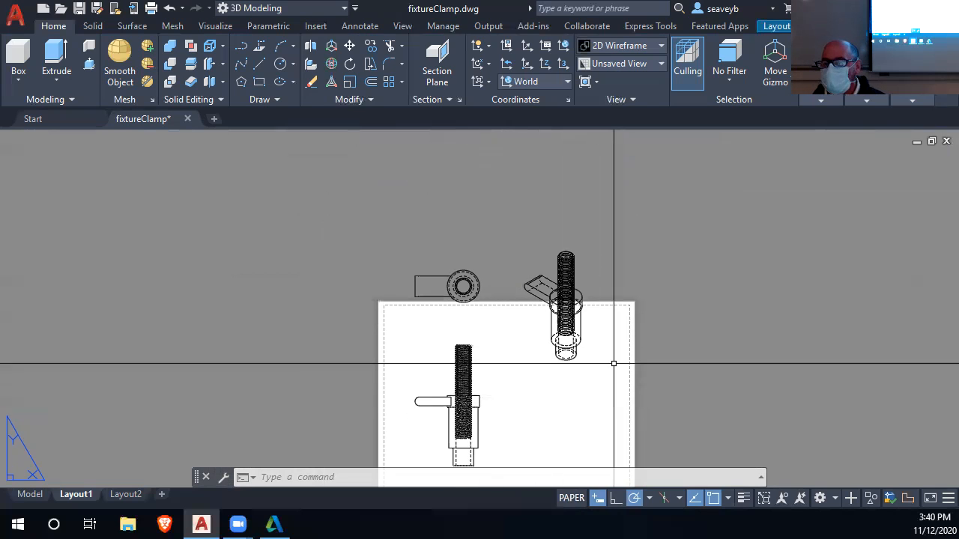
pyautogui.moveTo(618, 376); pyautogui.dragTo(554, 310, button='middle')
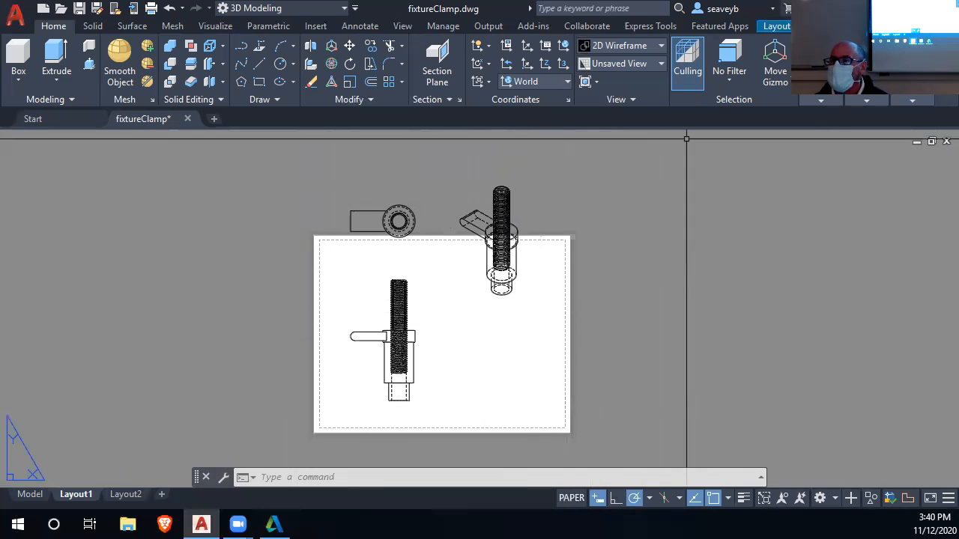
pyautogui.click(776, 27)
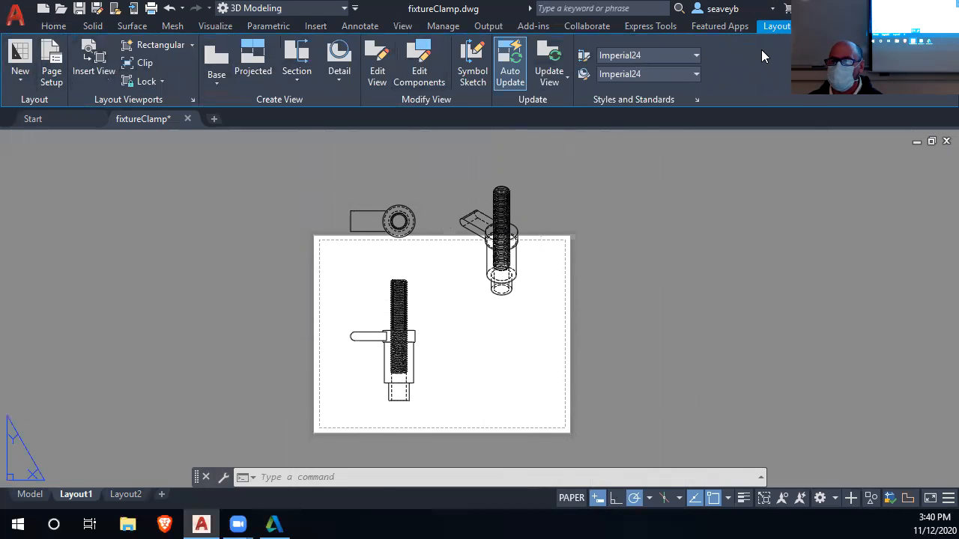
pyautogui.click(255, 57)
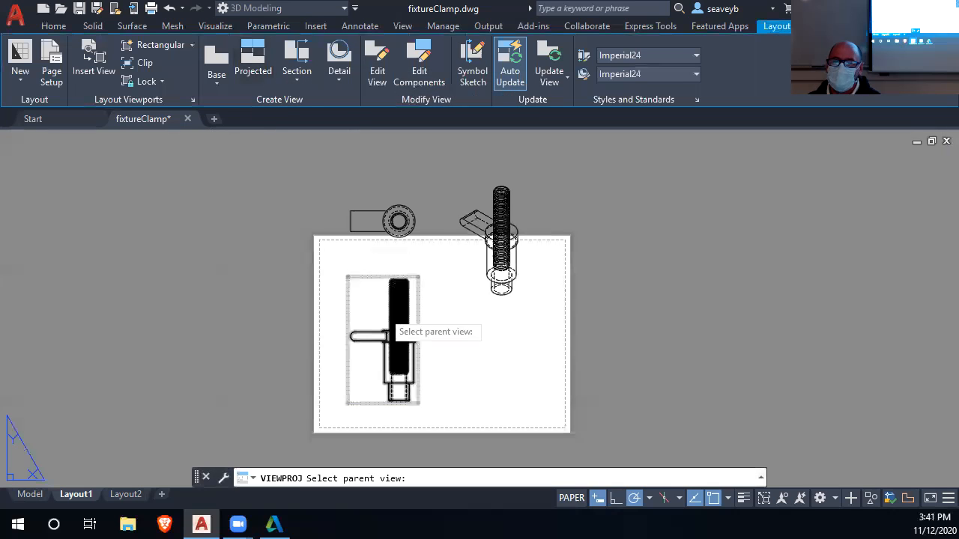
pyautogui.click(402, 305)
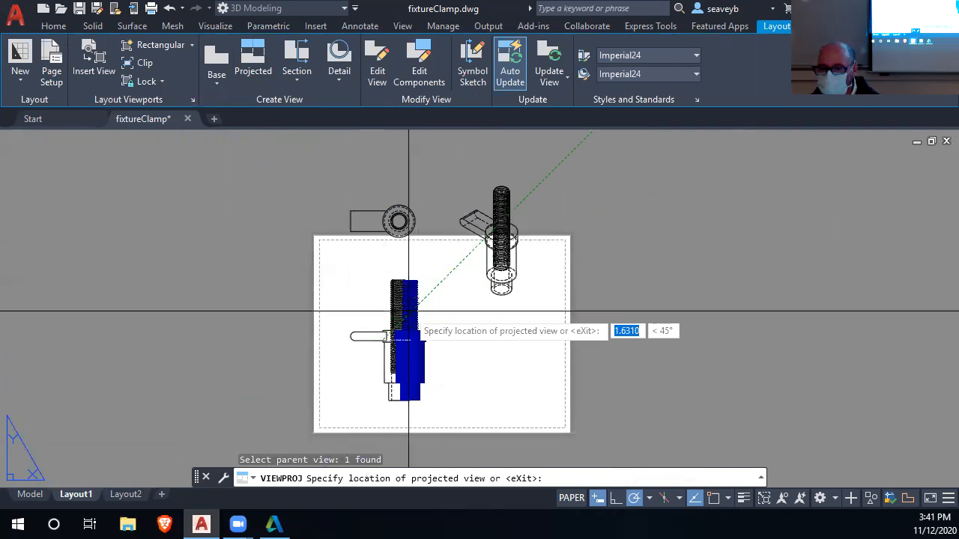
pyautogui.press('Escape')
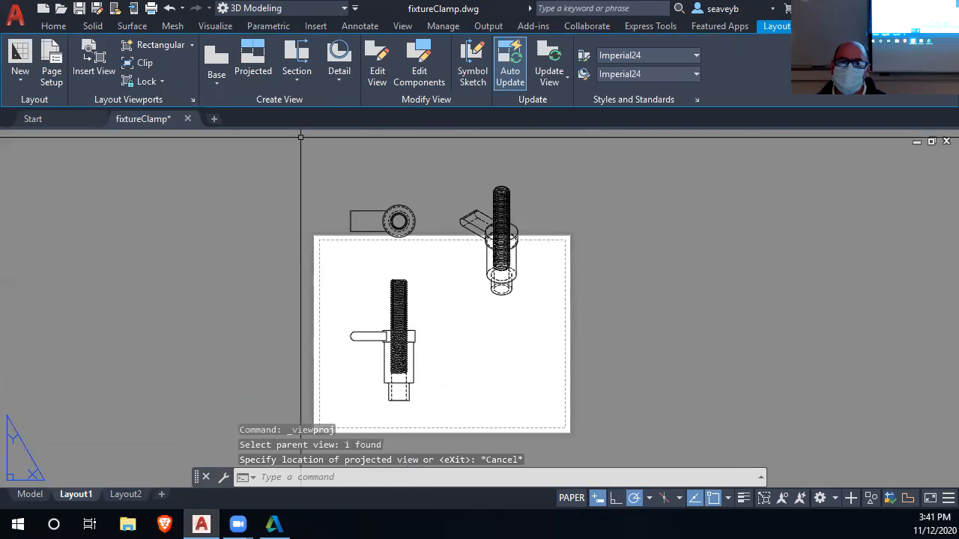
# Change the page setup of Layout1 to portrait drawing orientation.
pyautogui.click(52, 58)
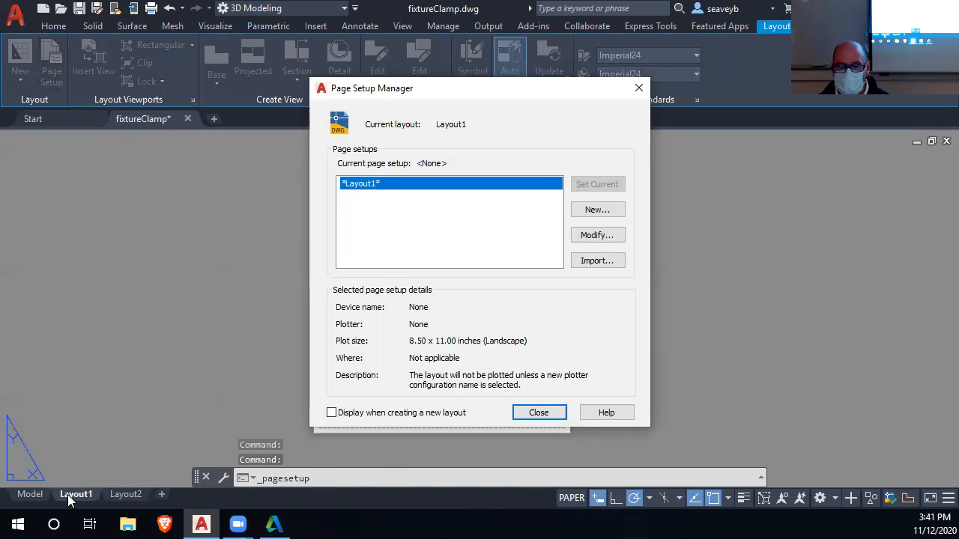
pyautogui.click(597, 234)
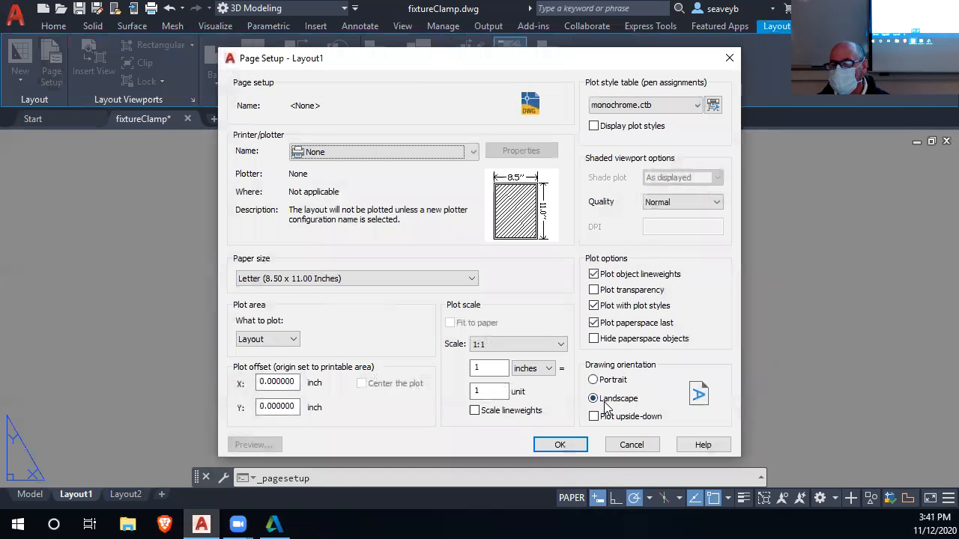
pyautogui.click(593, 380)
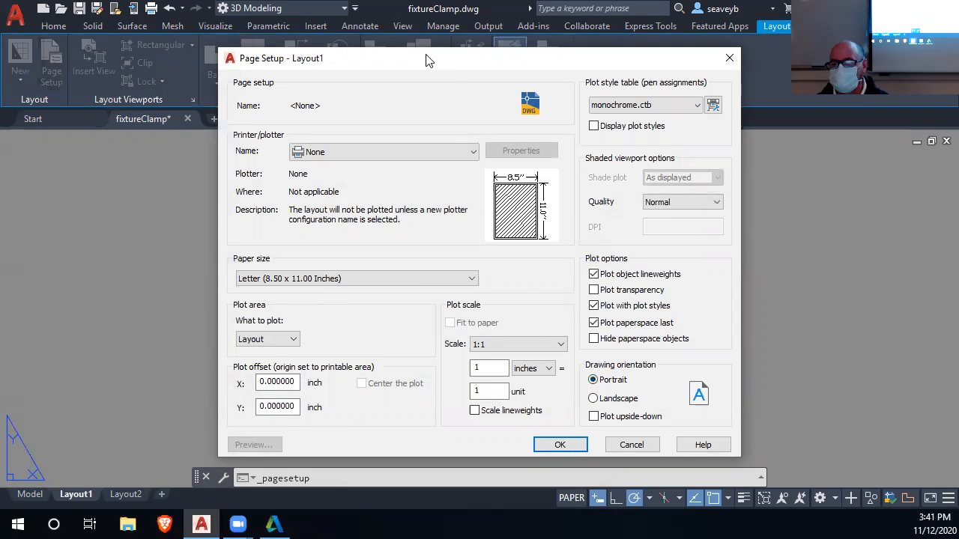
pyautogui.moveTo(427, 60); pyautogui.dragTo(401, 30)
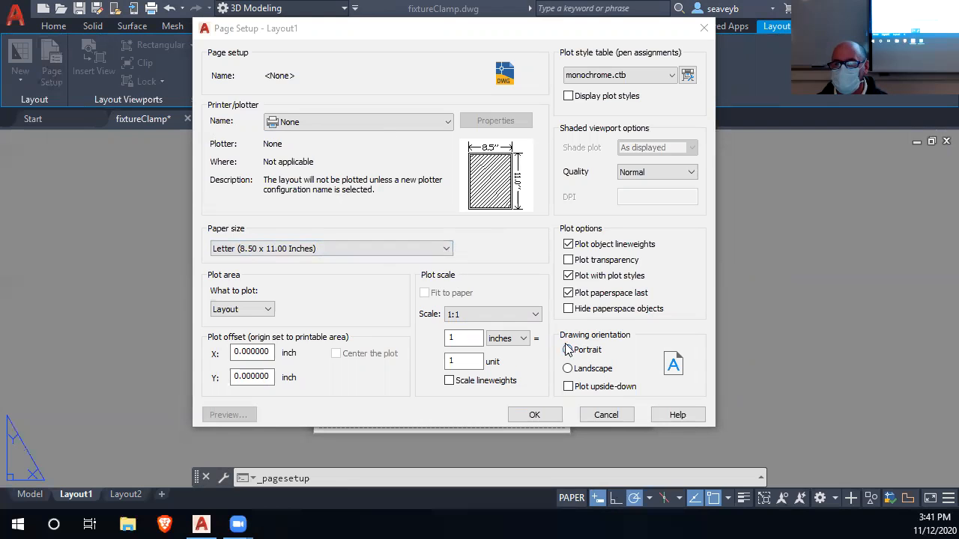
pyautogui.click(532, 415)
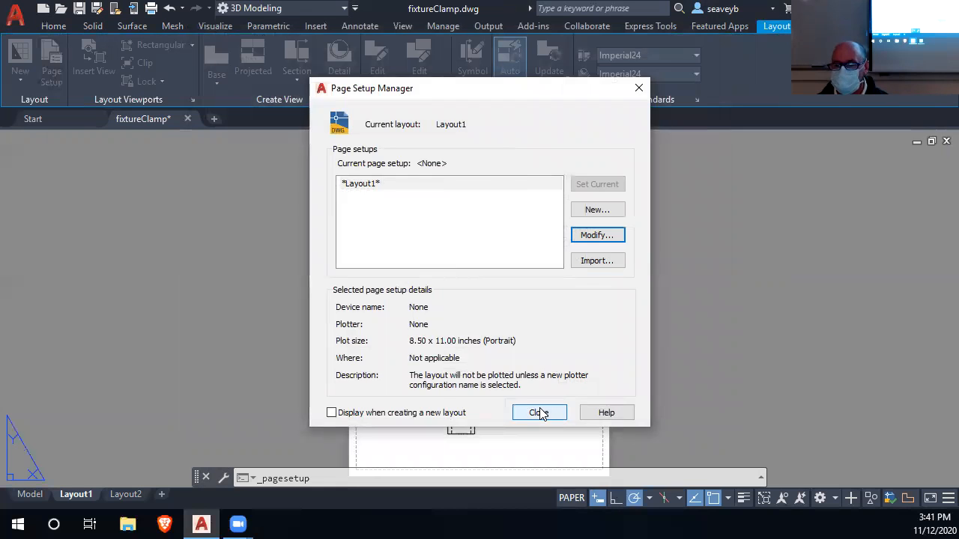
pyautogui.click(539, 413)
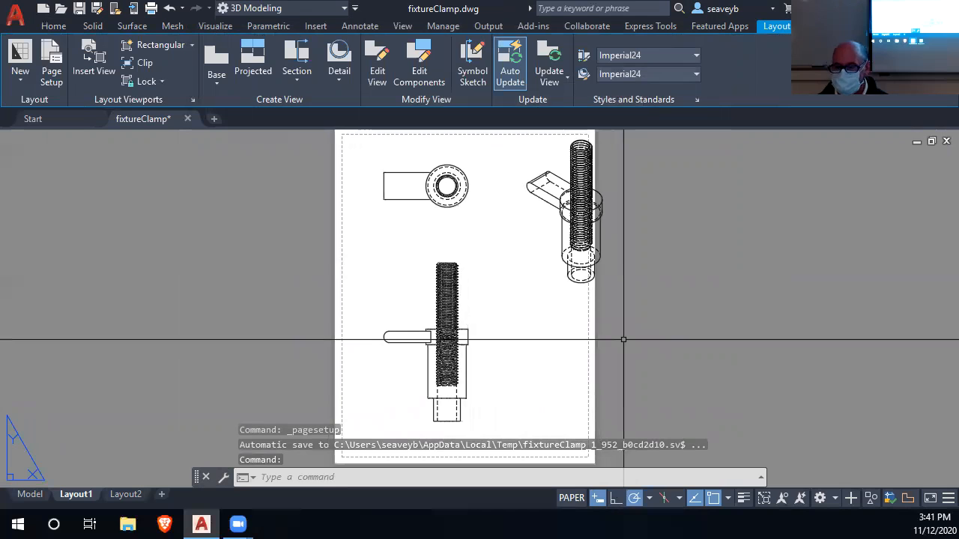
# Move the base view about 0.87 straight left, closer to the left margin of the sheet.
pyautogui.scroll(-2, 623, 339)
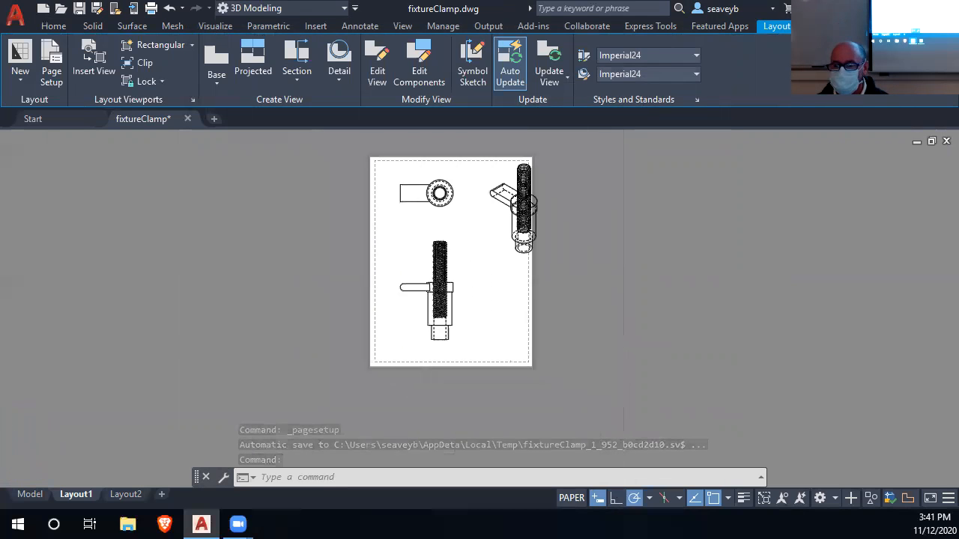
pyautogui.moveTo(635, 310); pyautogui.dragTo(627, 326, button='middle')
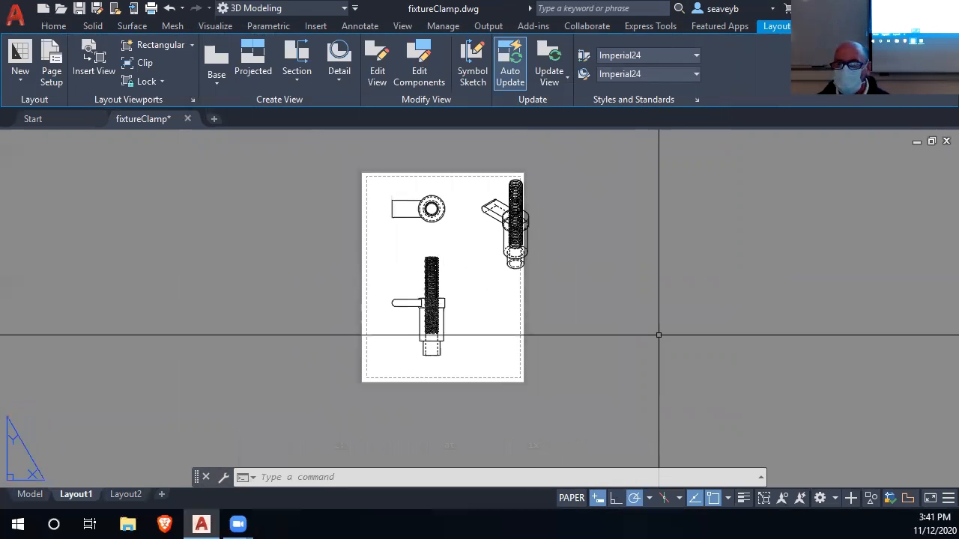
pyautogui.scroll(4, 434, 322)
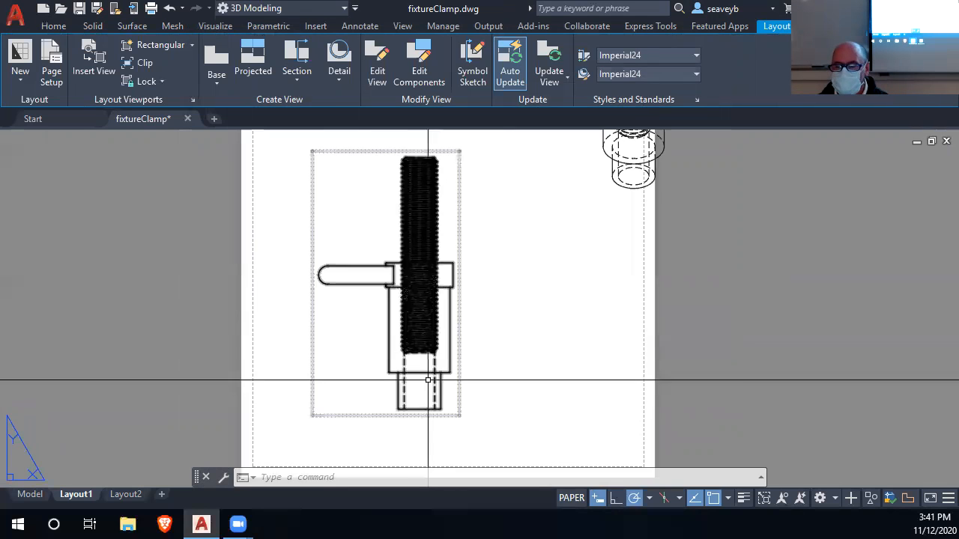
pyautogui.scroll(-2, 460, 311)
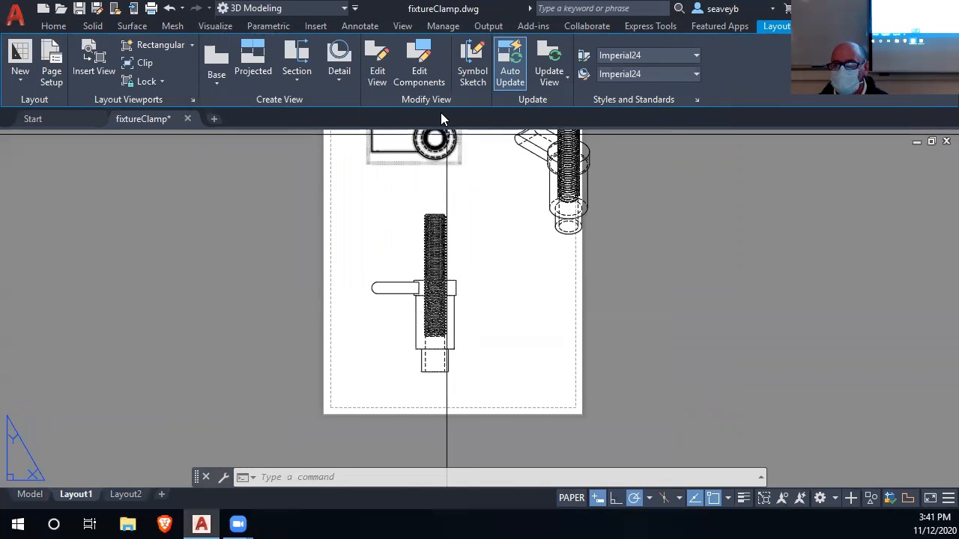
pyautogui.moveTo(558, 204); pyautogui.dragTo(564, 259, button='middle')
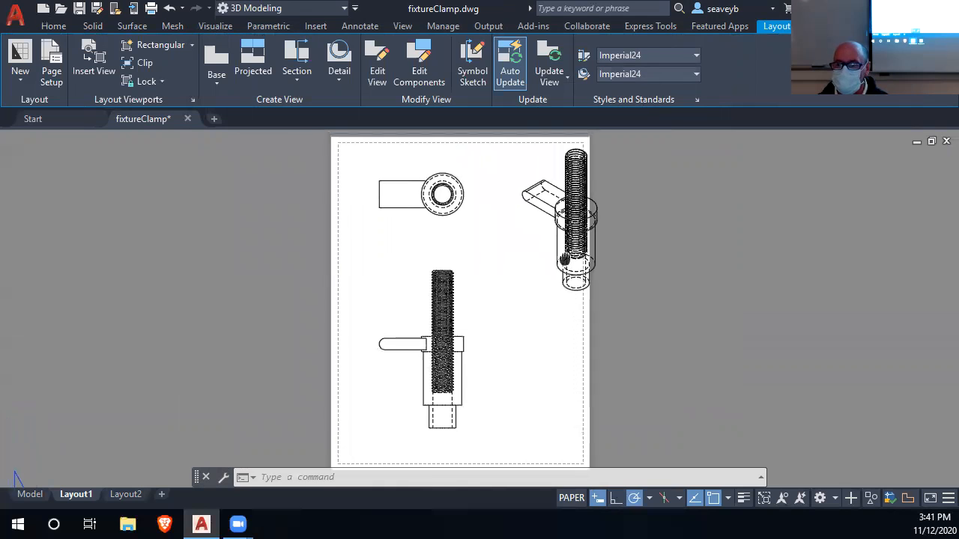
pyautogui.click(448, 318)
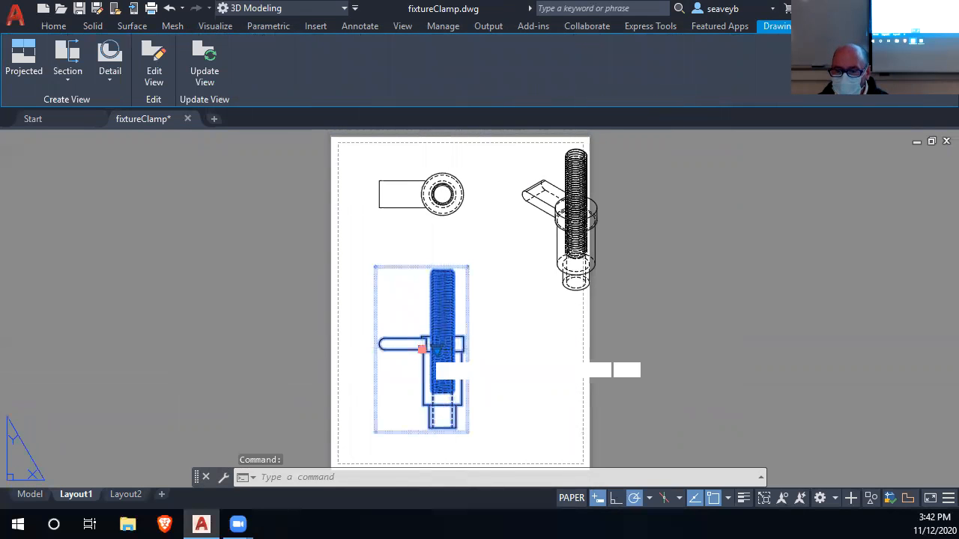
pyautogui.click(423, 349)
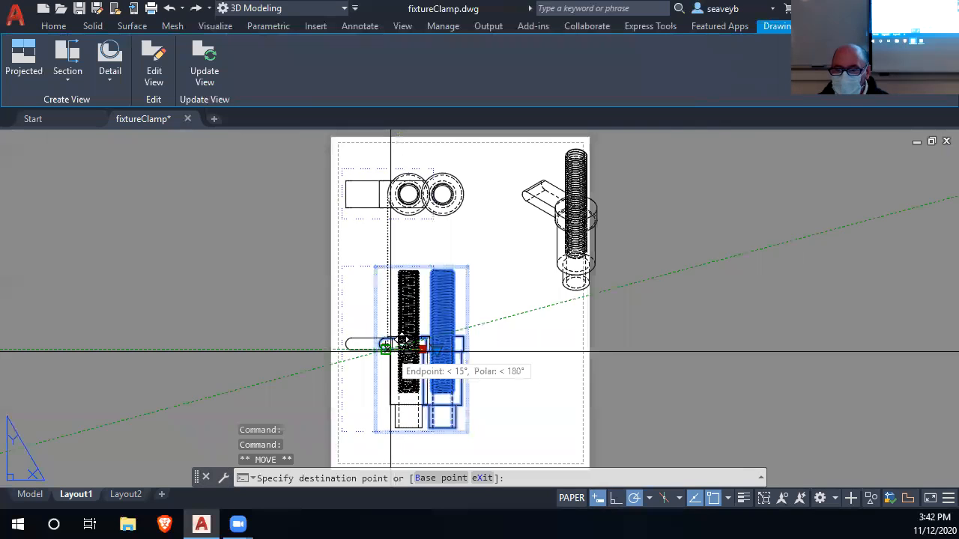
pyautogui.scroll(4, 401, 340)
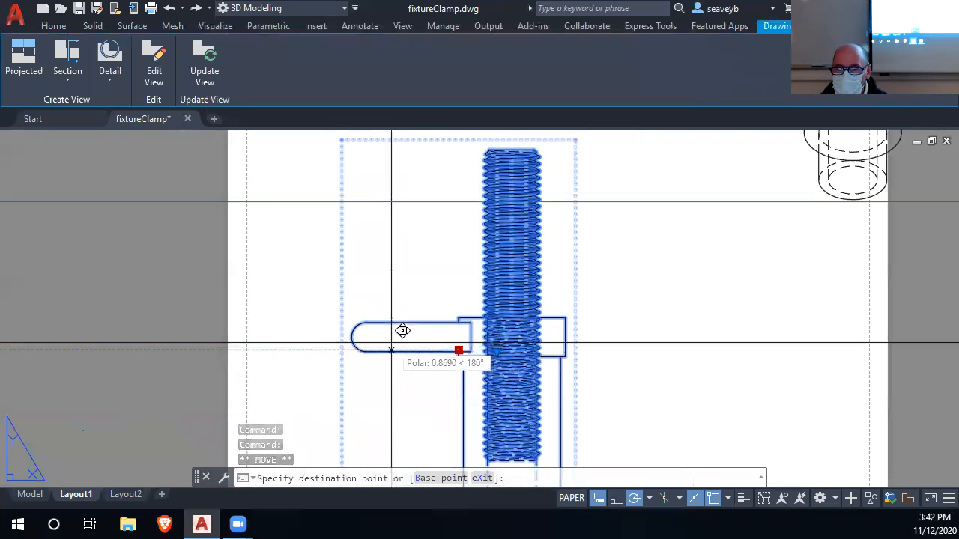
pyautogui.scroll(-5, 405, 329)
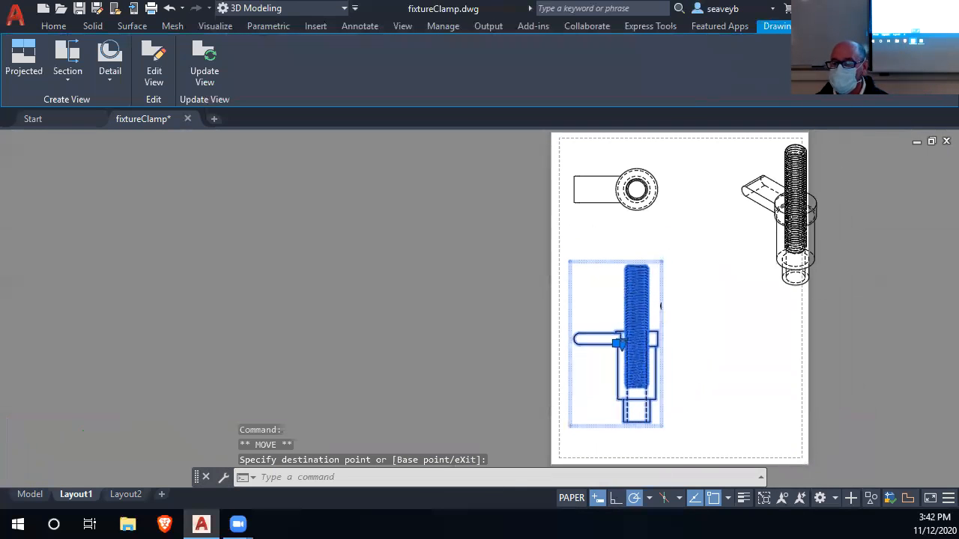
pyautogui.press('Escape')
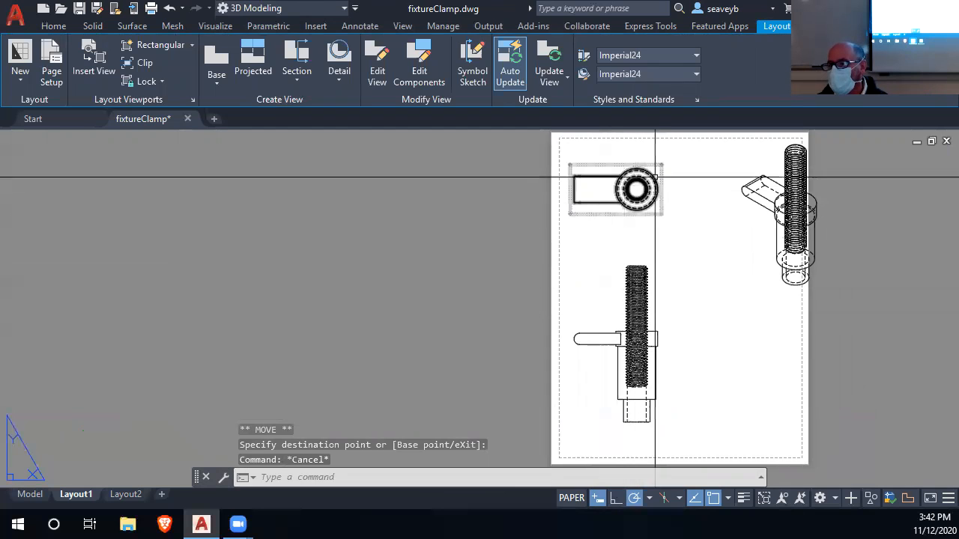
# Try to move the top view horizontally to the right, out of line with the base view.
pyautogui.click(635, 188)
pyautogui.click(615, 188)
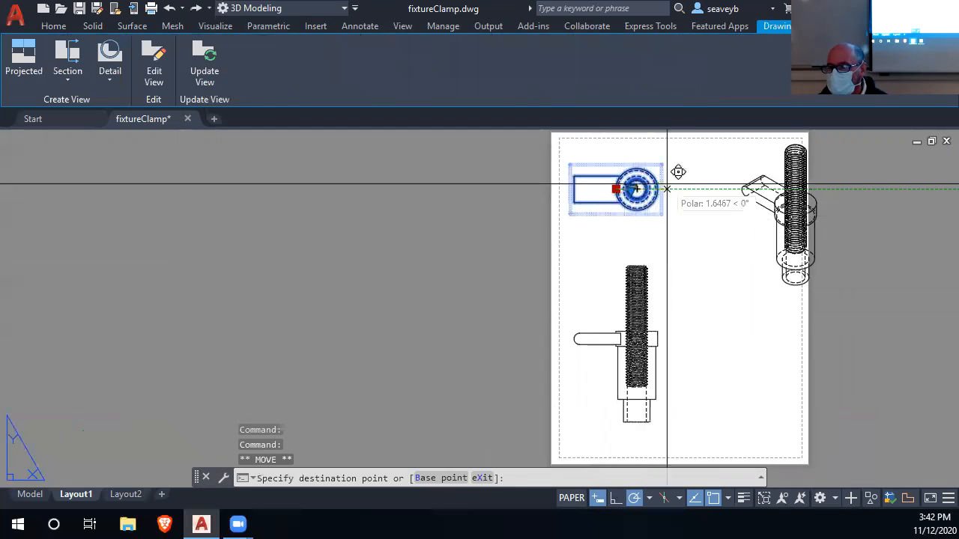
pyautogui.click(689, 186)
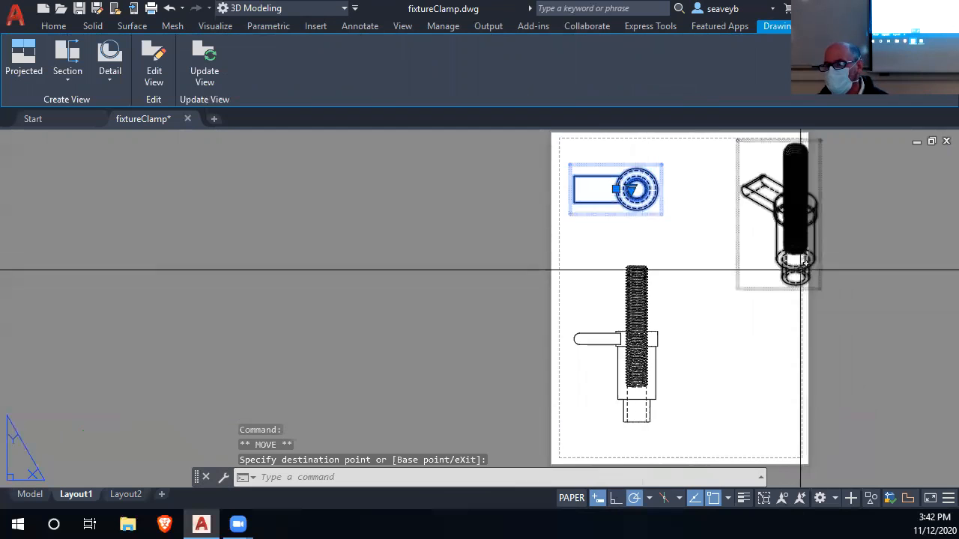
pyautogui.press('Escape')
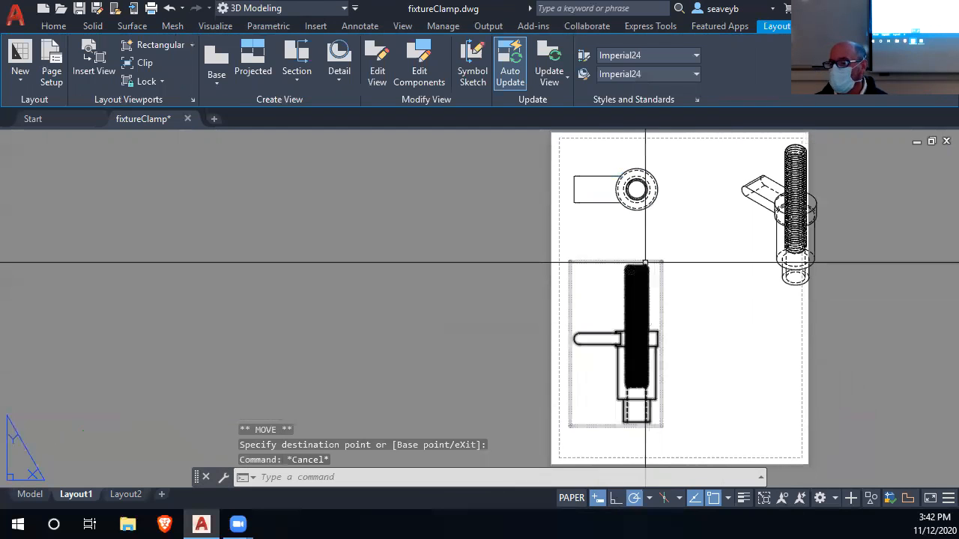
# Move the isometric view about 1.4 left and slightly down so it lies fully inside the sheet margins.
pyautogui.click(776, 218)
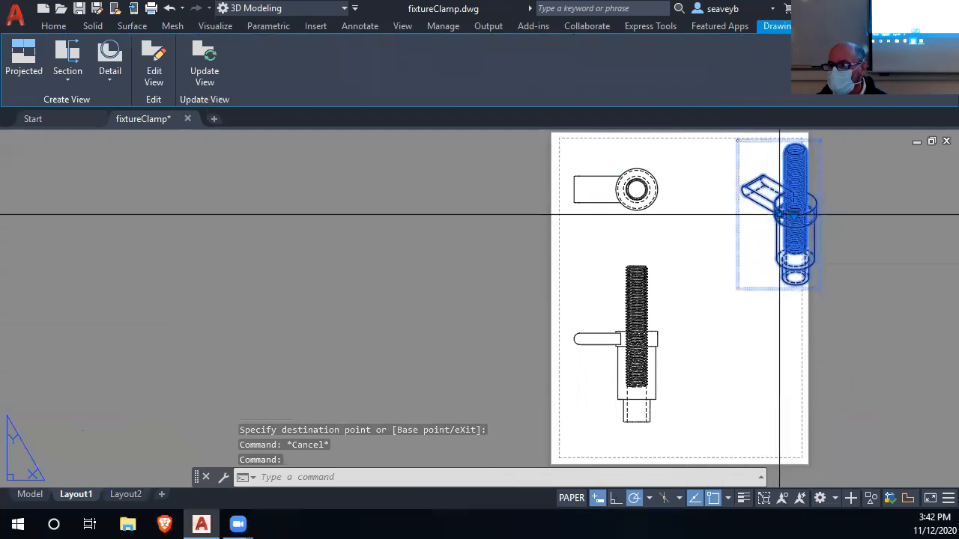
pyautogui.click(779, 215)
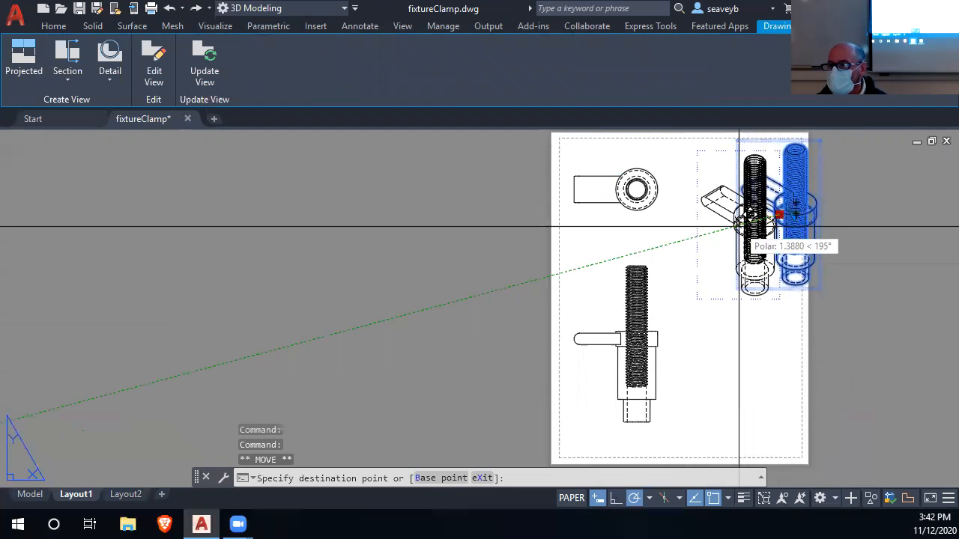
pyautogui.click(739, 225)
pyautogui.press('Escape')
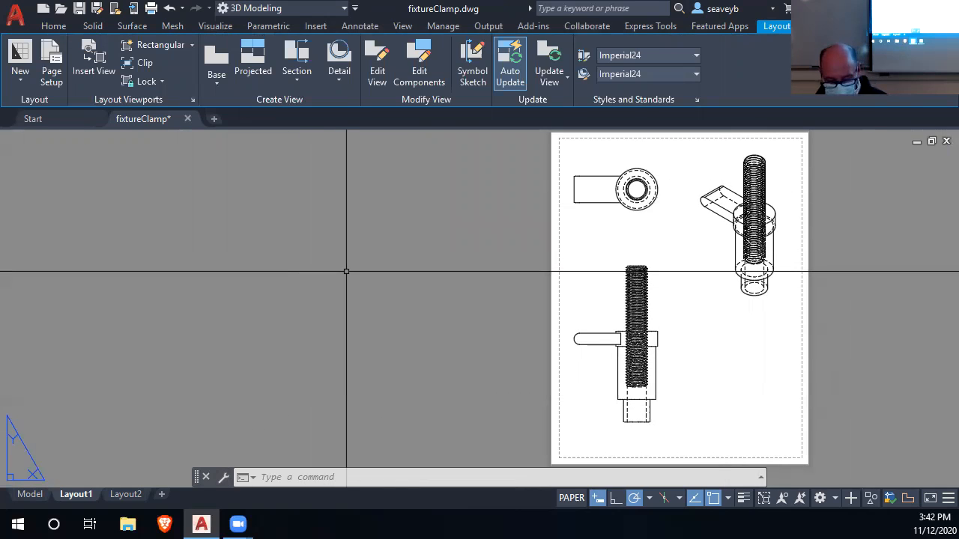
# Insert the San Juan College title block with border, aligning its lower-right corner just inside the sheet's lower-right margin.
pyautogui.press('Return')
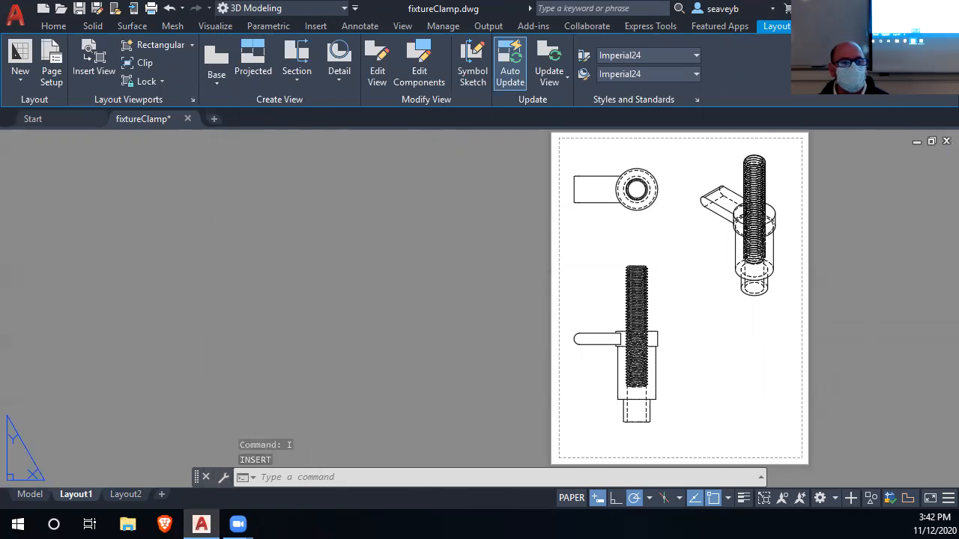
pyautogui.click(190, 329)
pyautogui.scroll(-2, 504, 415)
pyautogui.moveTo(503, 414); pyautogui.dragTo(350, 349, button='middle')
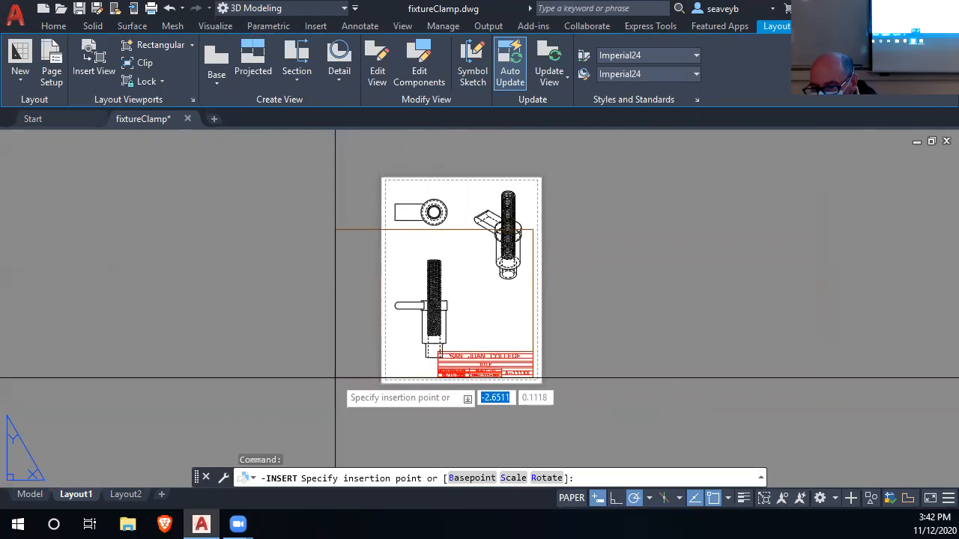
pyautogui.scroll(3, 334, 378)
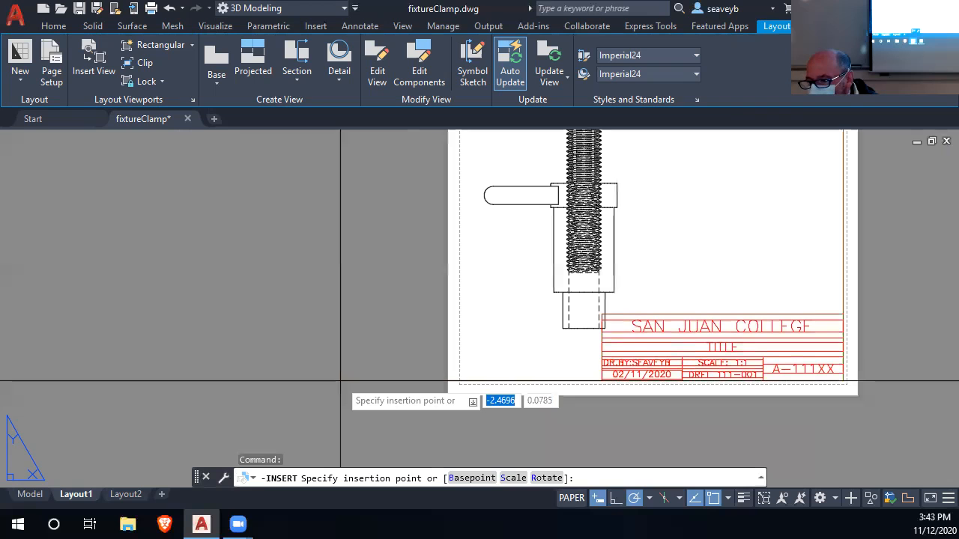
pyautogui.click(341, 384)
pyautogui.scroll(-3, 400, 403)
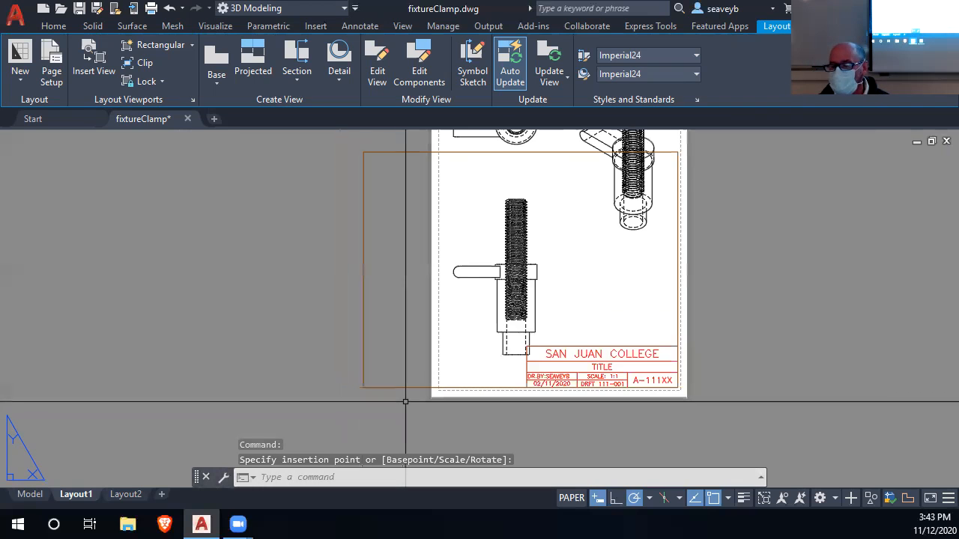
pyautogui.click(422, 326)
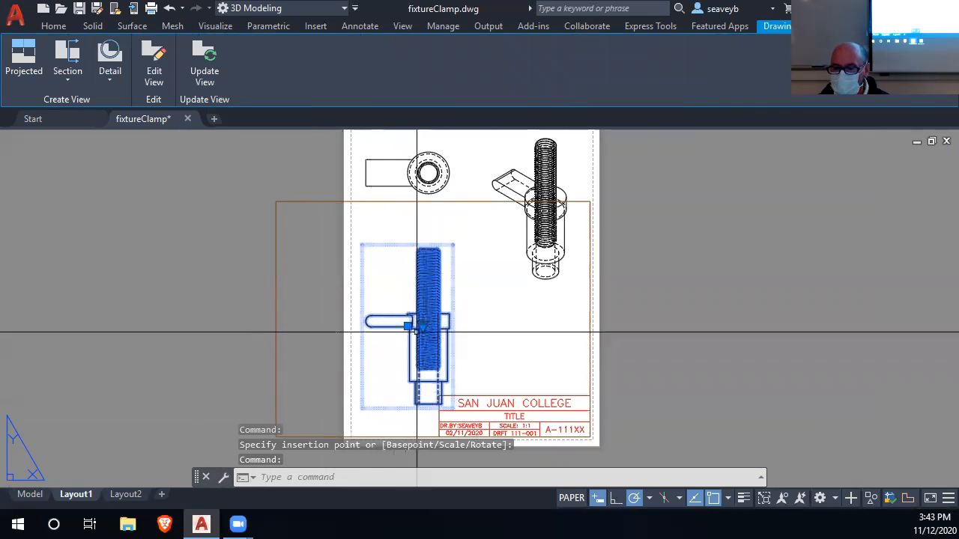
pyautogui.click(423, 329)
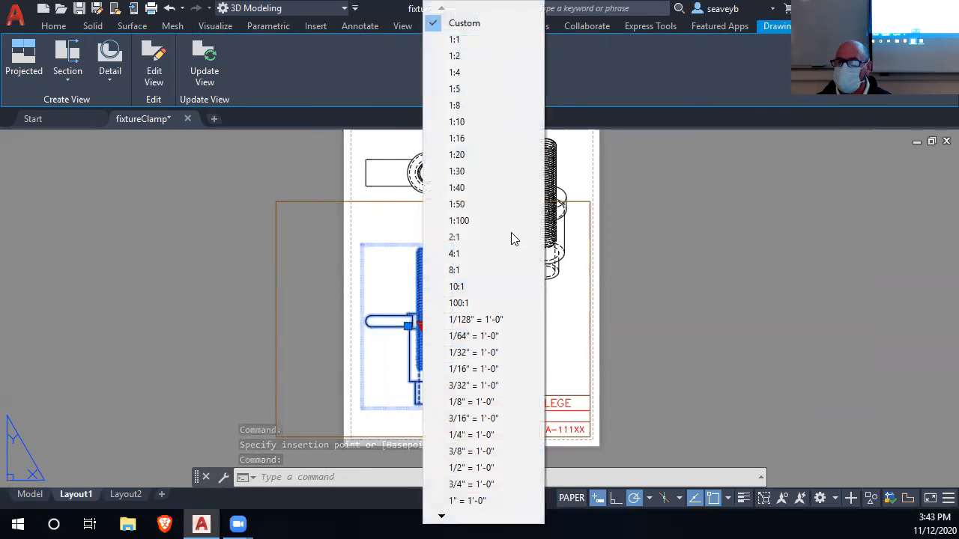
pyautogui.click(468, 484)
pyautogui.doubleClick(430, 283)
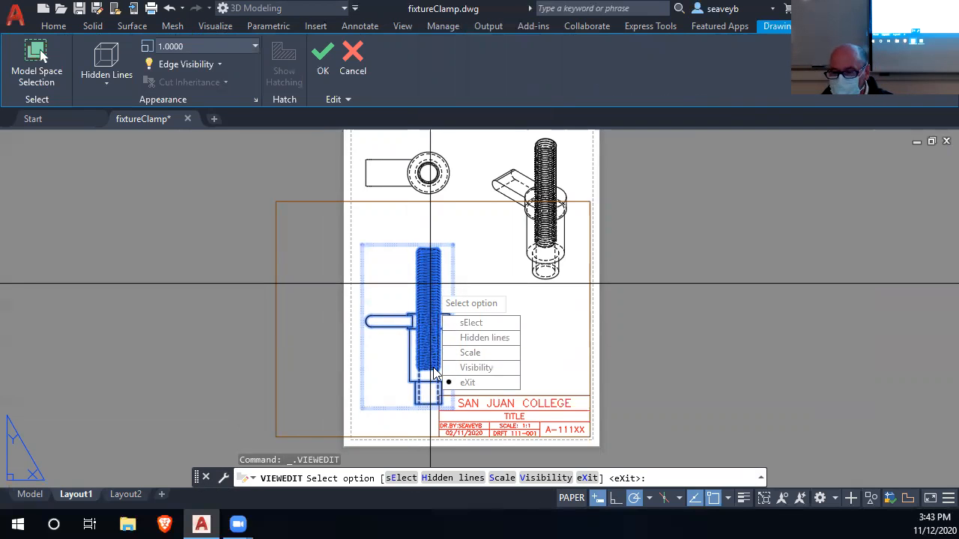
pyautogui.press('Escape')
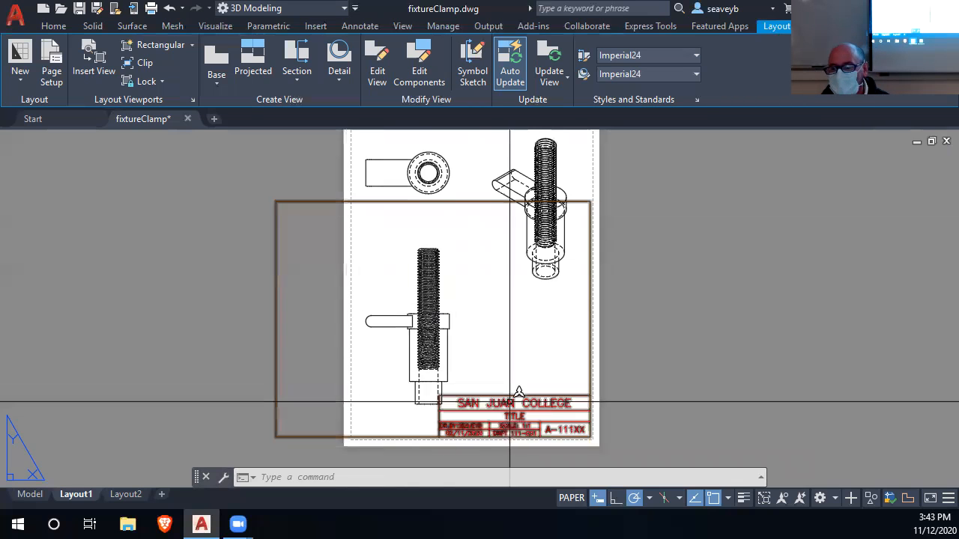
# Open the BORDER block for editing and rotate only its border rectangle 90° clockwise about its lower-right corner.
pyautogui.doubleClick(276, 313)
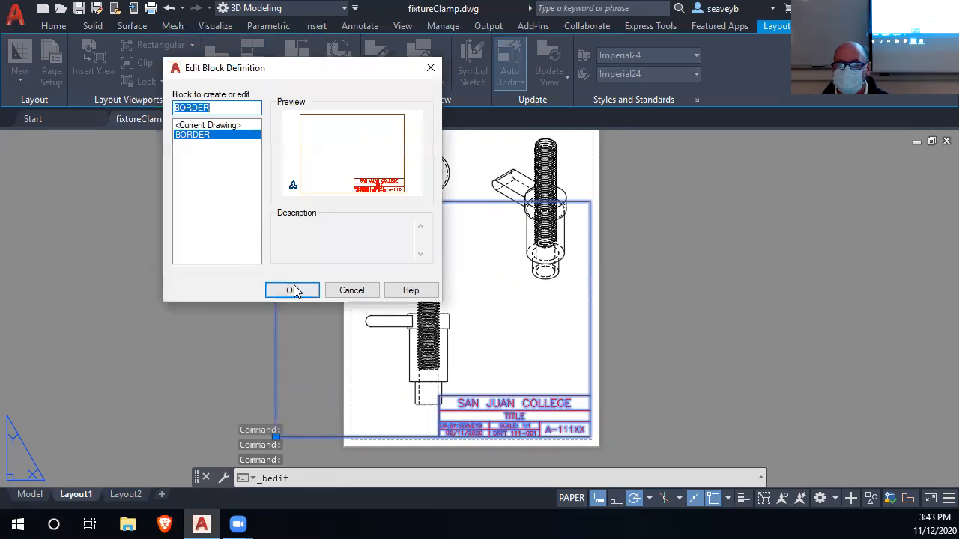
pyautogui.click(292, 291)
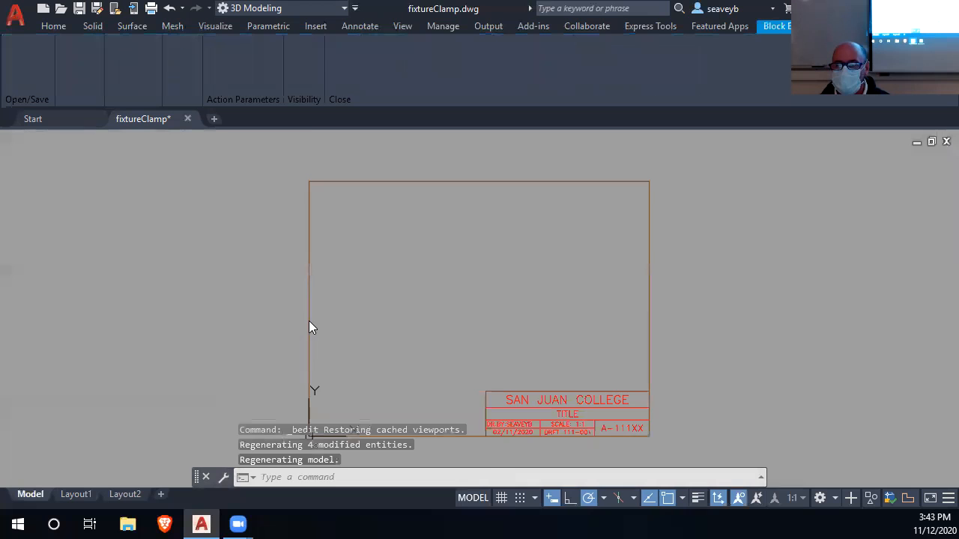
pyautogui.click(310, 317)
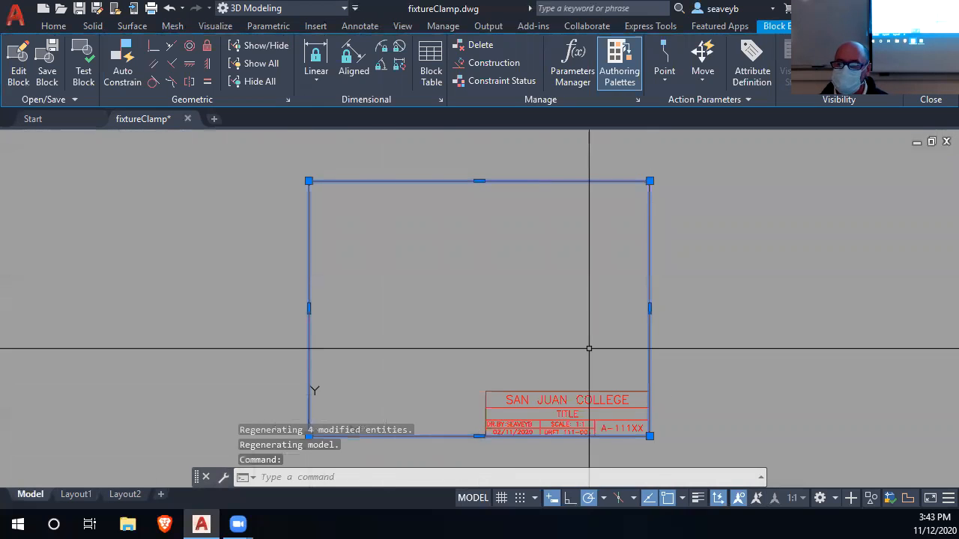
pyautogui.click(649, 435)
pyautogui.rightClick(650, 436)
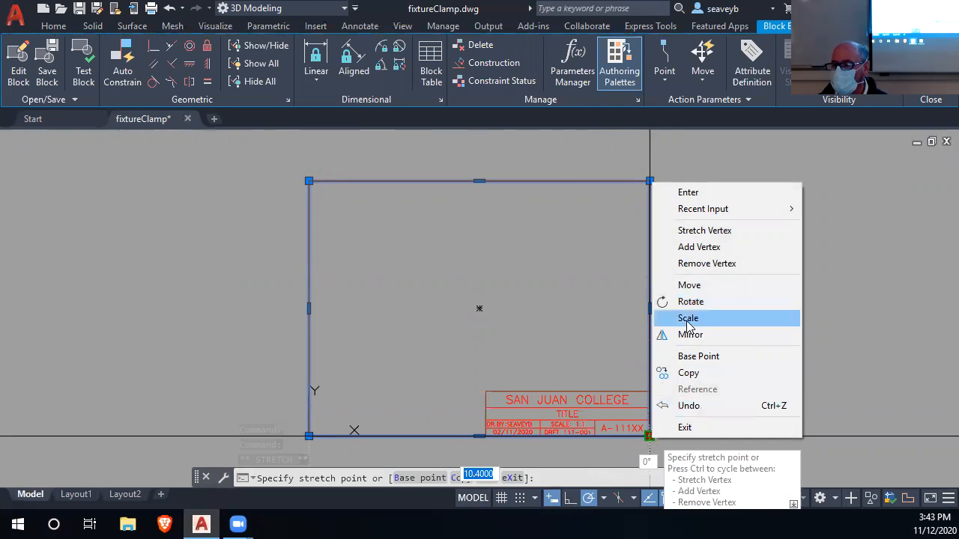
pyautogui.click(690, 301)
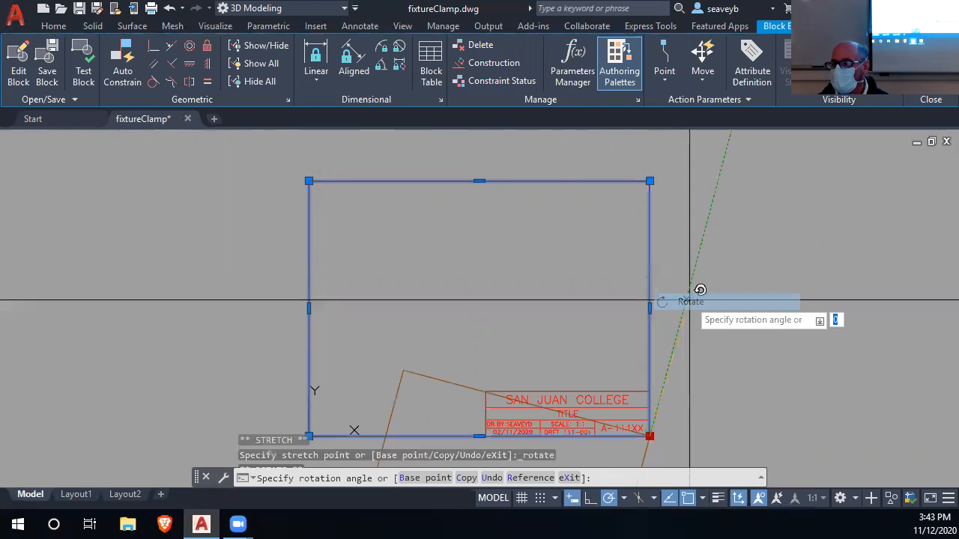
pyautogui.click(649, 445)
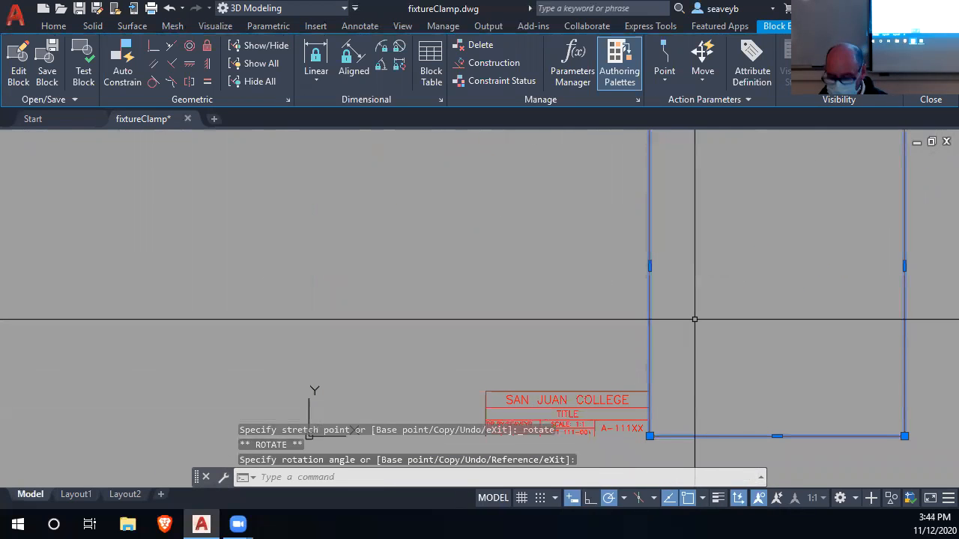
# Move the rotated border rectangle so its lower-right corner meets the title block's lower-right corner, and save the block on closing it.
pyautogui.write('M')
pyautogui.press('Return')
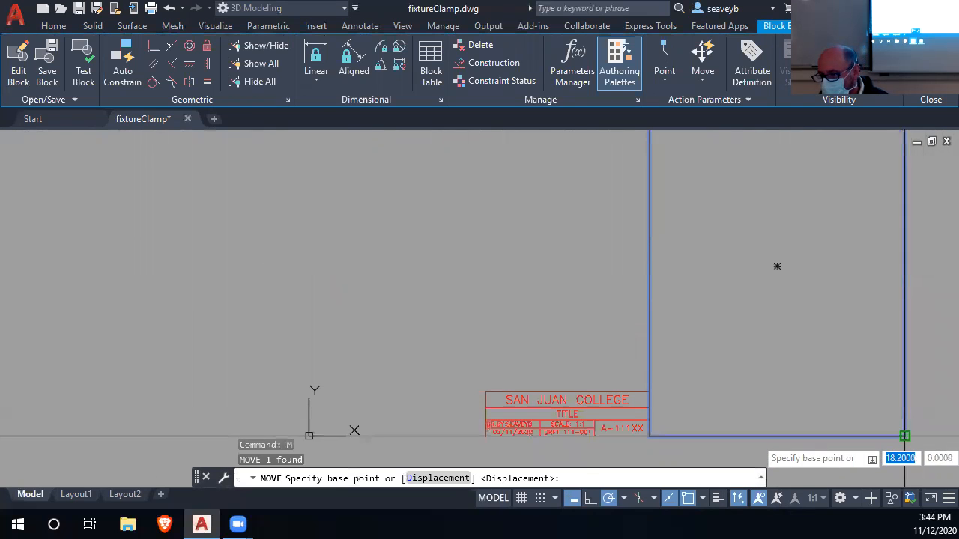
pyautogui.click(904, 436)
pyautogui.click(648, 435)
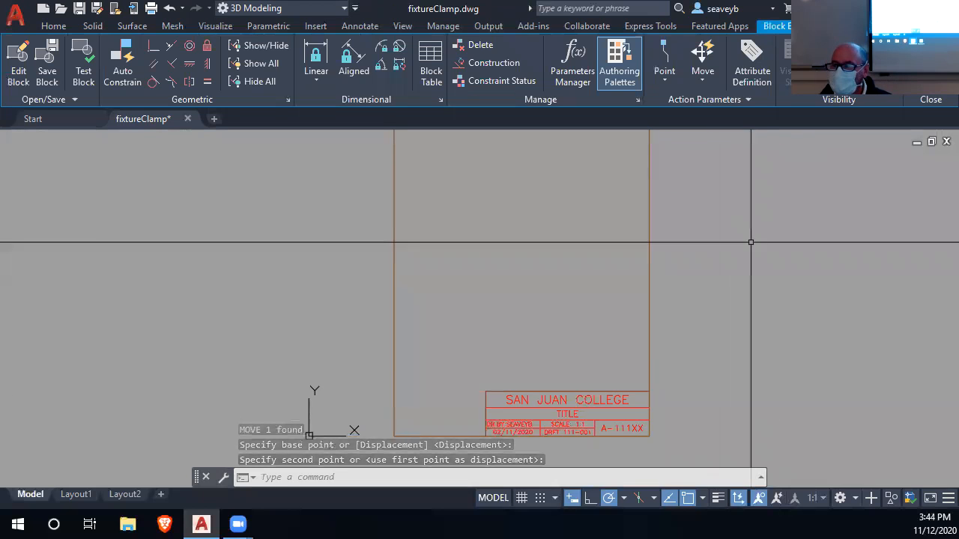
pyautogui.click(929, 71)
pyautogui.click(477, 229)
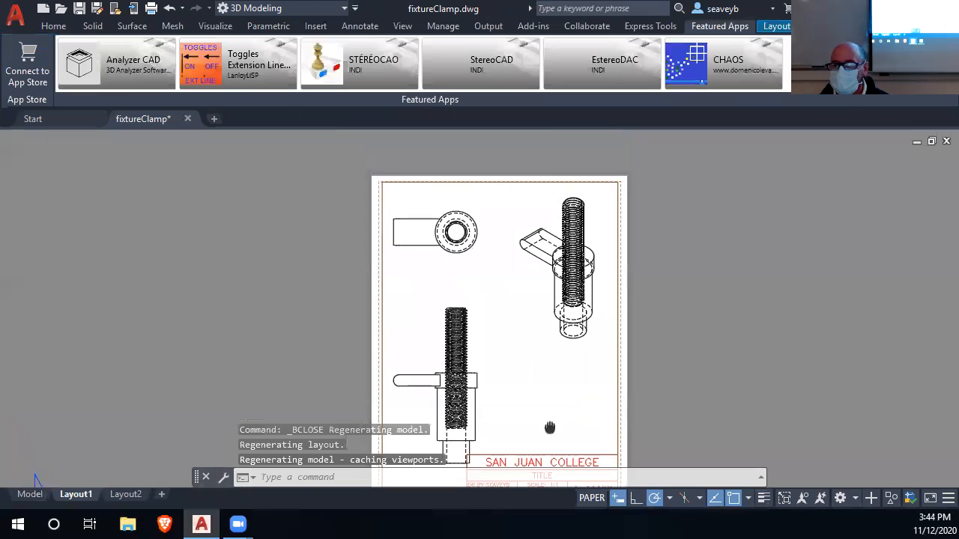
# Move the base view about 0.99 straight up so it clears the title block.
pyautogui.scroll(-2, 551, 382)
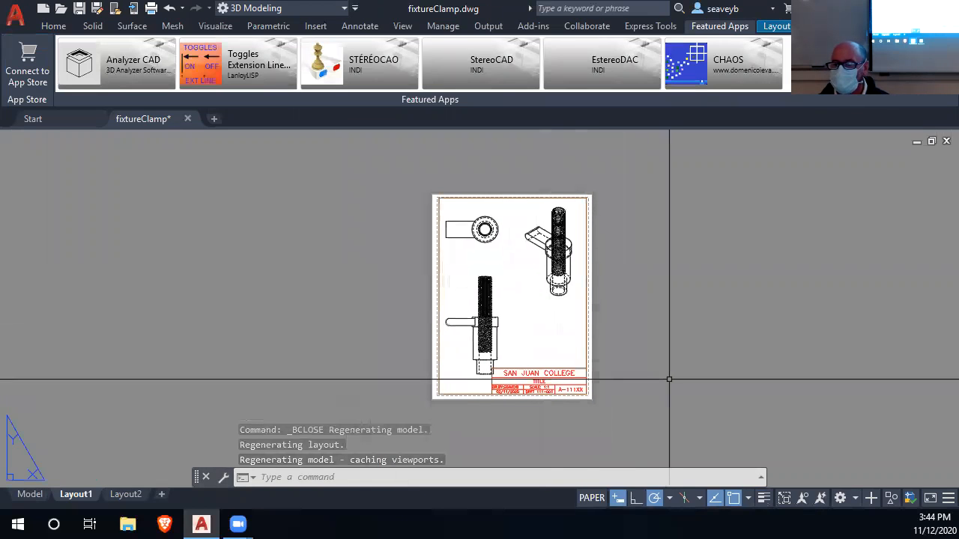
pyautogui.click(479, 318)
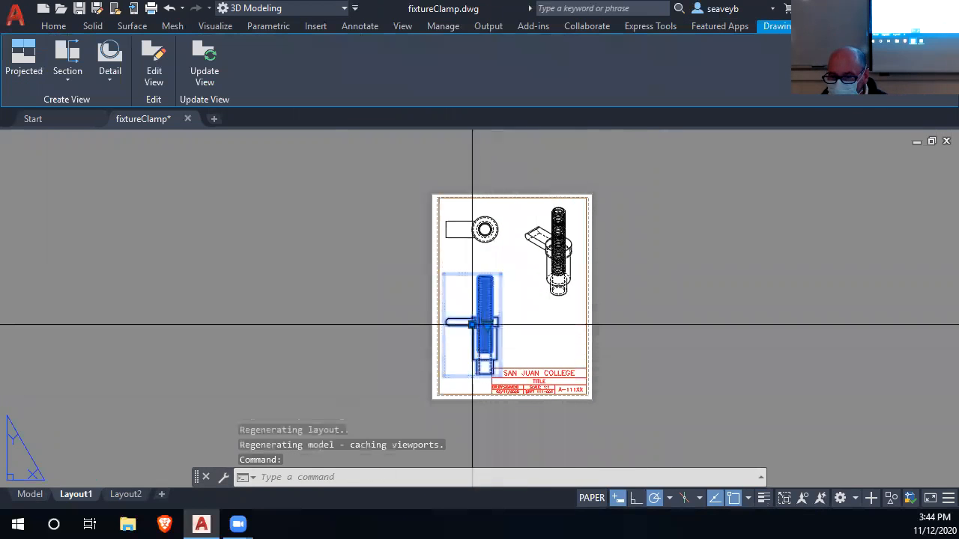
pyautogui.click(471, 324)
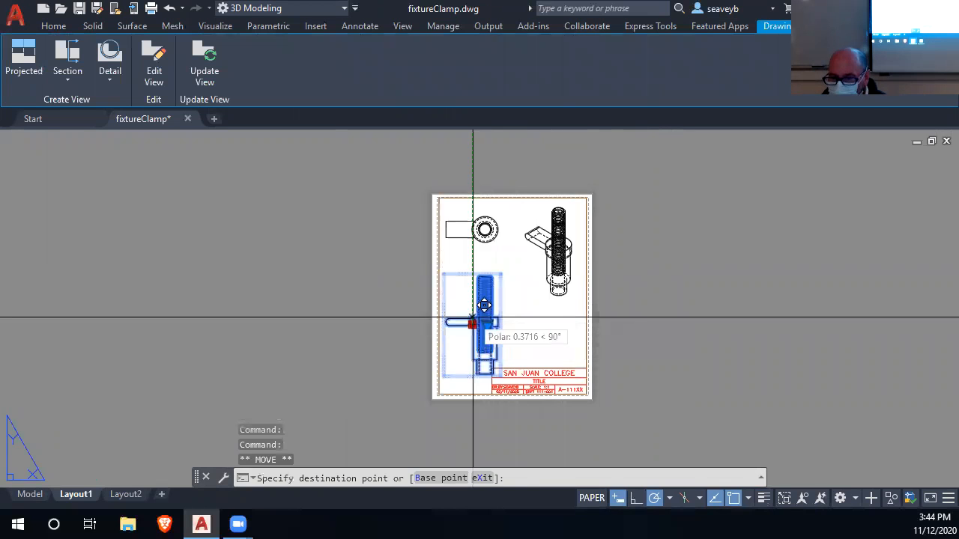
pyautogui.scroll(2, 471, 309)
pyautogui.scroll(3, 483, 299)
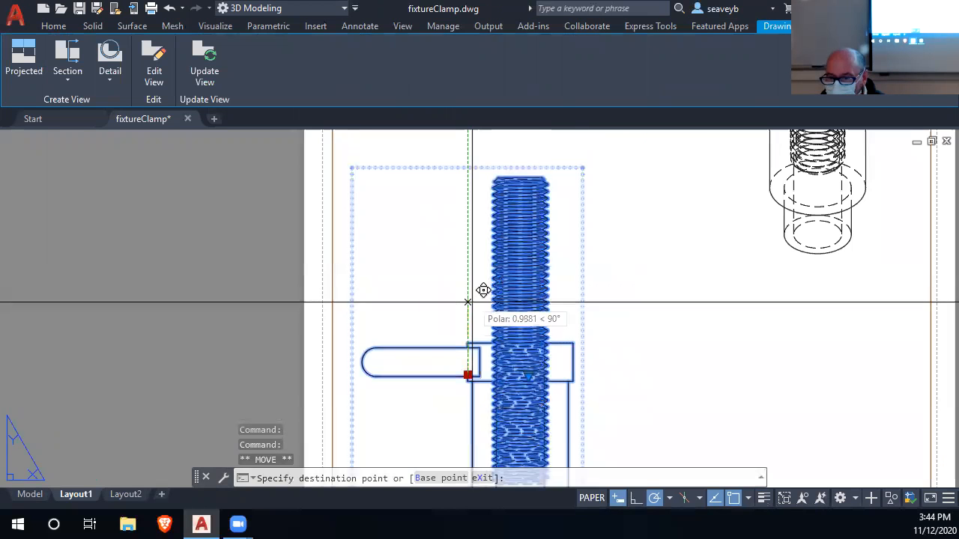
pyautogui.scroll(-5, 469, 306)
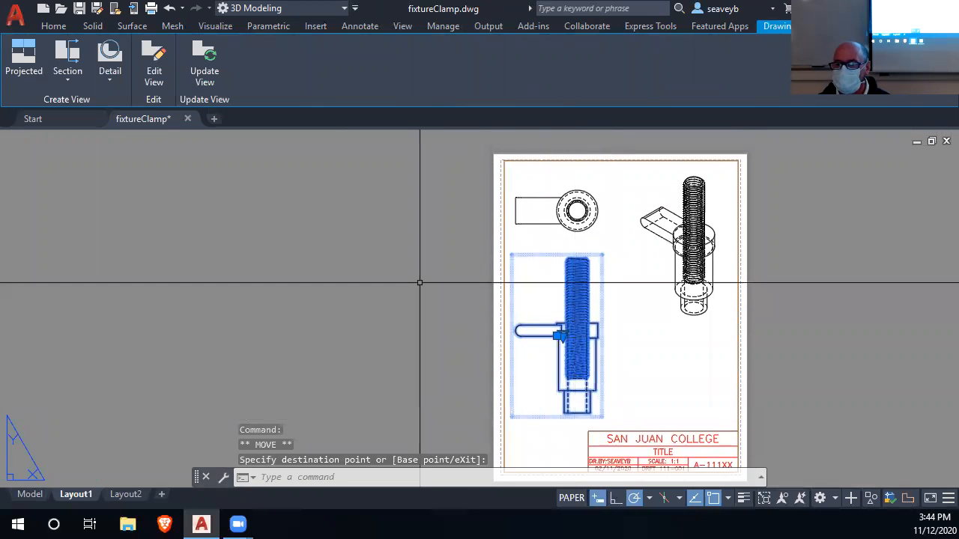
pyautogui.press('Escape')
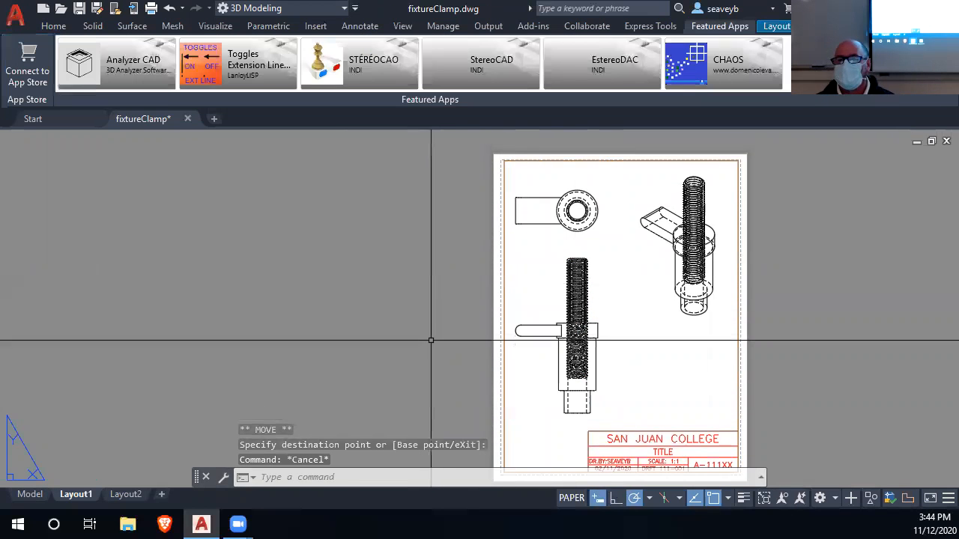
# Move the base view a short distance horizontally to the right, away from the left border.
pyautogui.click(52, 26)
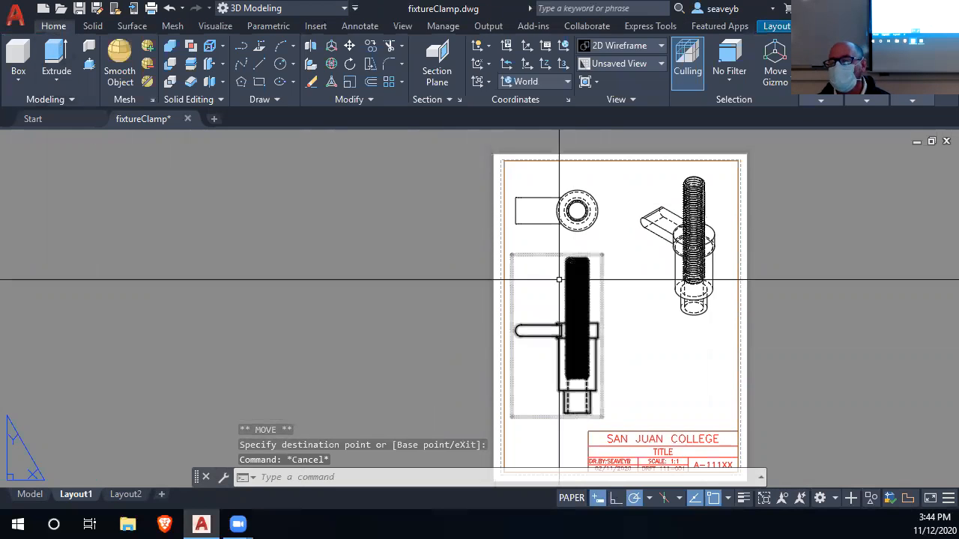
pyautogui.click(582, 341)
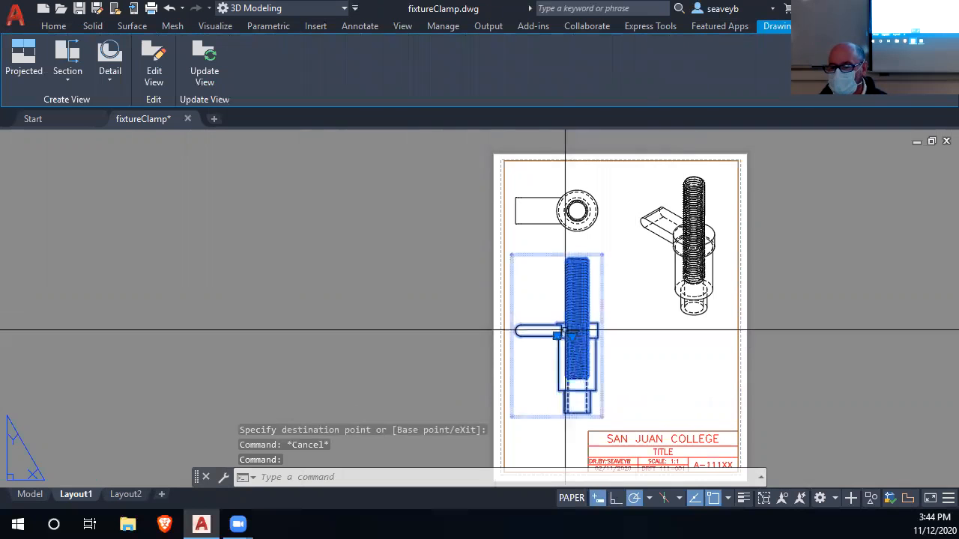
pyautogui.press('Escape')
pyautogui.moveTo(594, 327); pyautogui.dragTo(600, 323)
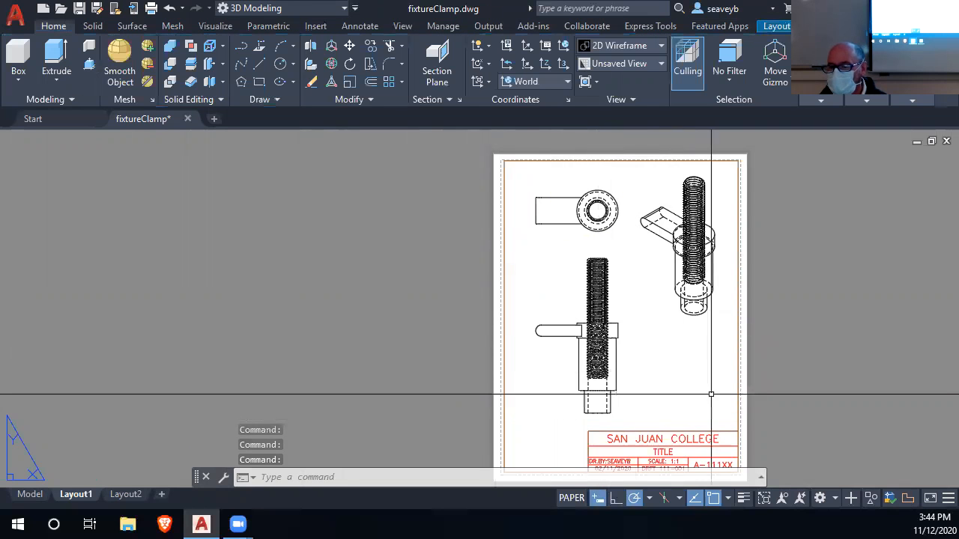
# Draw a vertical line 1 long upward from the midpoint of the base view's screw top edge, undoing a first segment of 1.5.
pyautogui.moveTo(864, 385); pyautogui.dragTo(795, 369, button='middle')
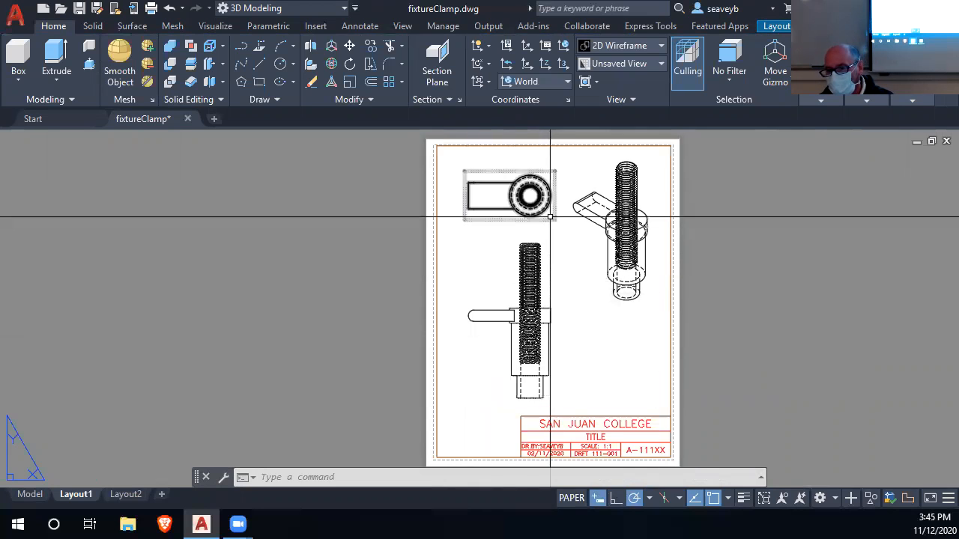
pyautogui.scroll(2, 528, 228)
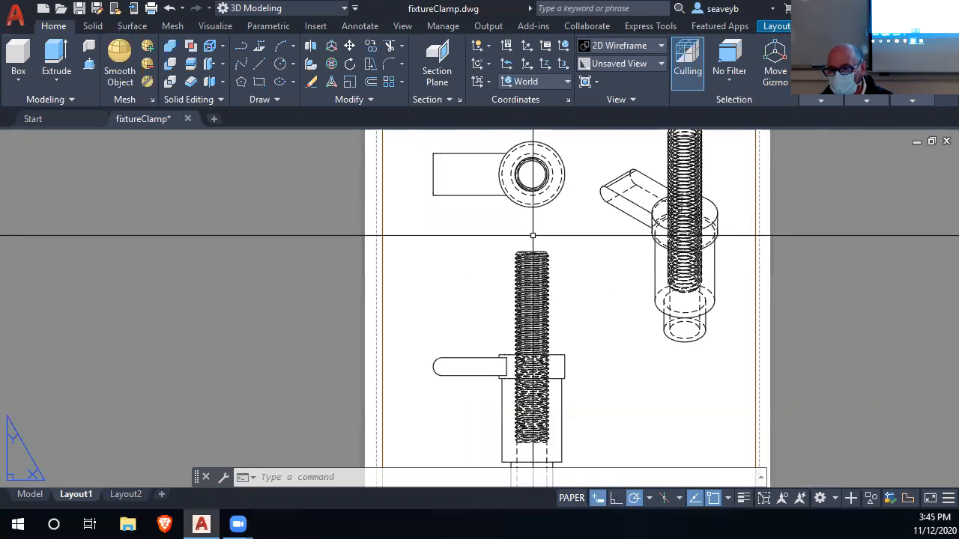
pyautogui.write('l')
pyautogui.press('Return')
pyautogui.scroll(8, 529, 233)
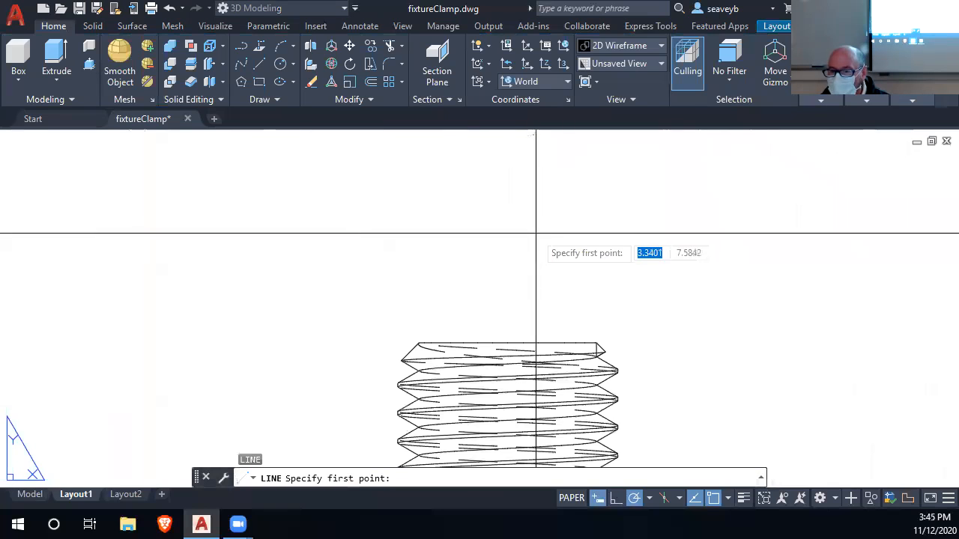
pyautogui.click(507, 343)
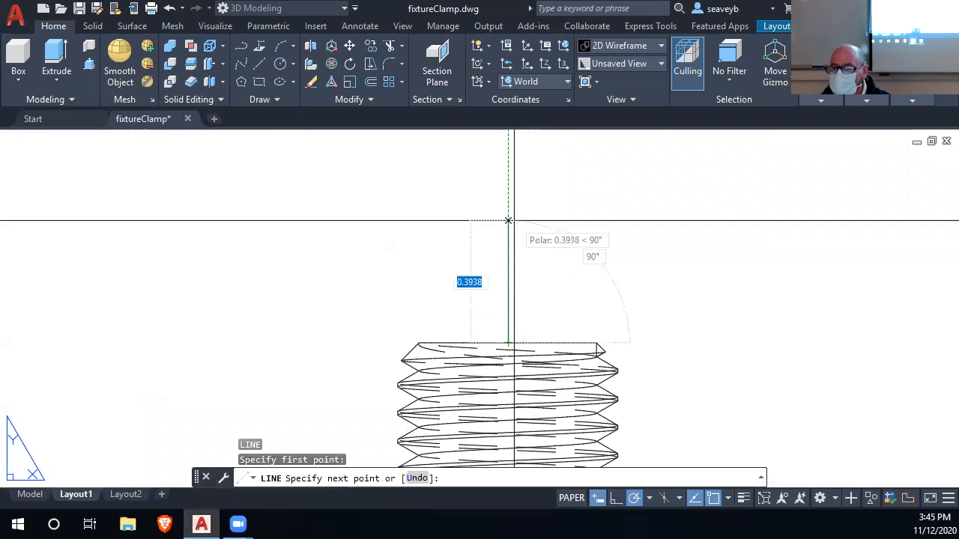
pyautogui.scroll(-4, 473, 323)
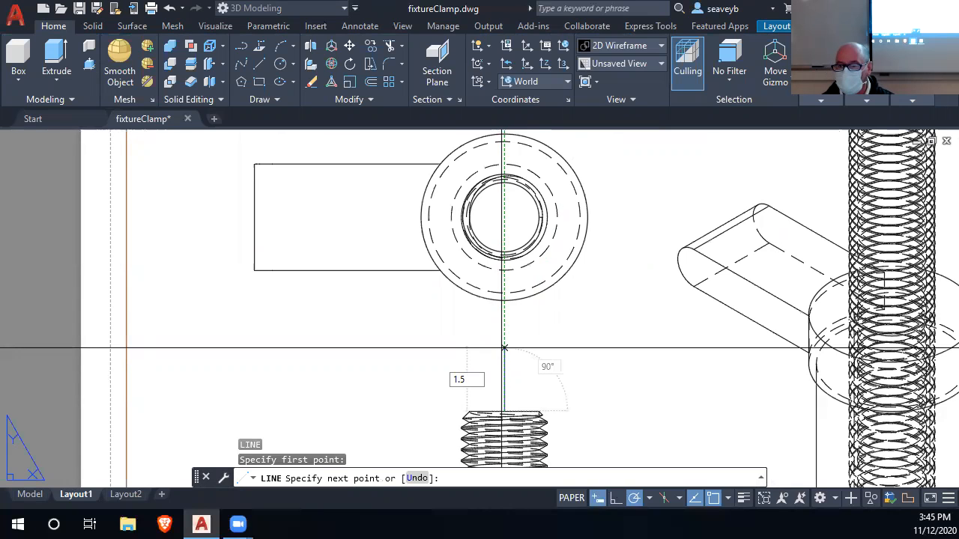
pyautogui.press('Return')
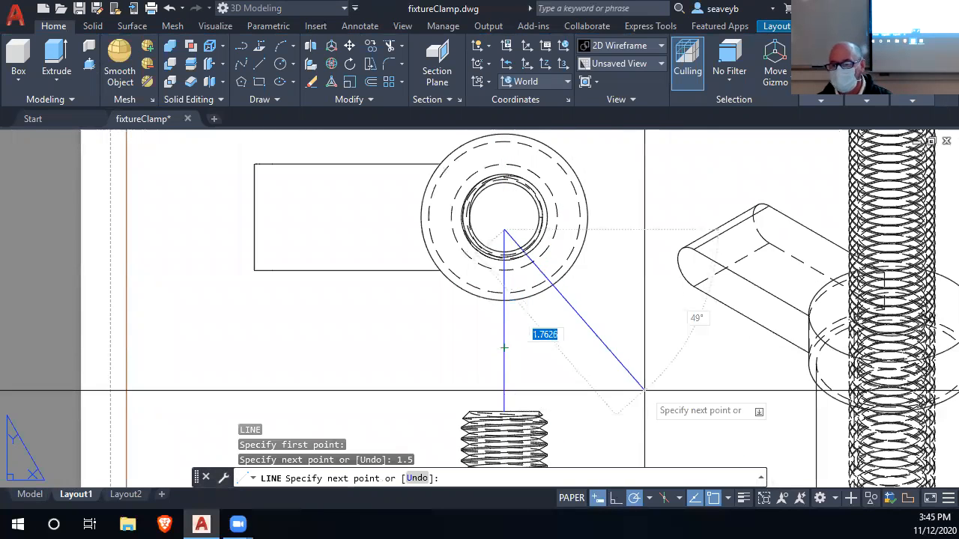
pyautogui.press('Return')
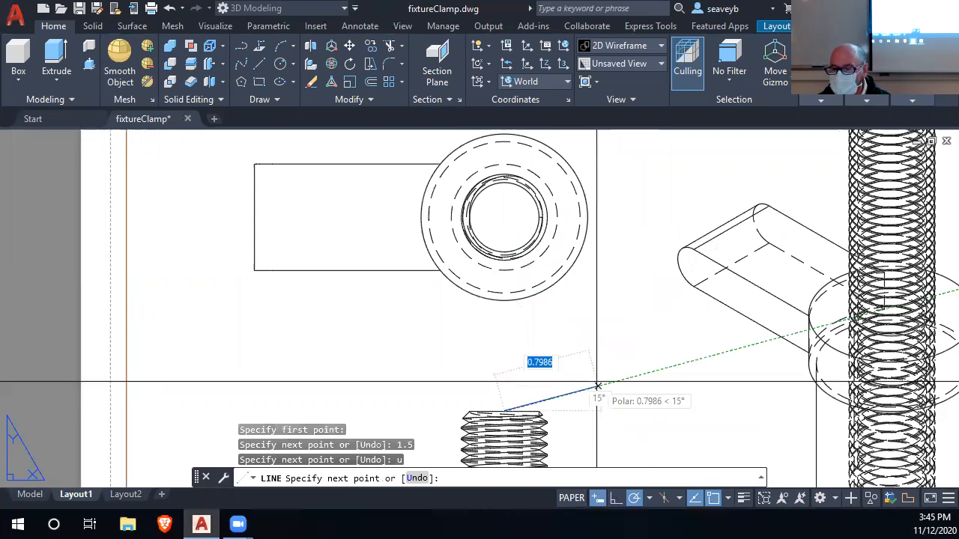
pyautogui.write('1')
pyautogui.press('Return')
pyautogui.press('Return')
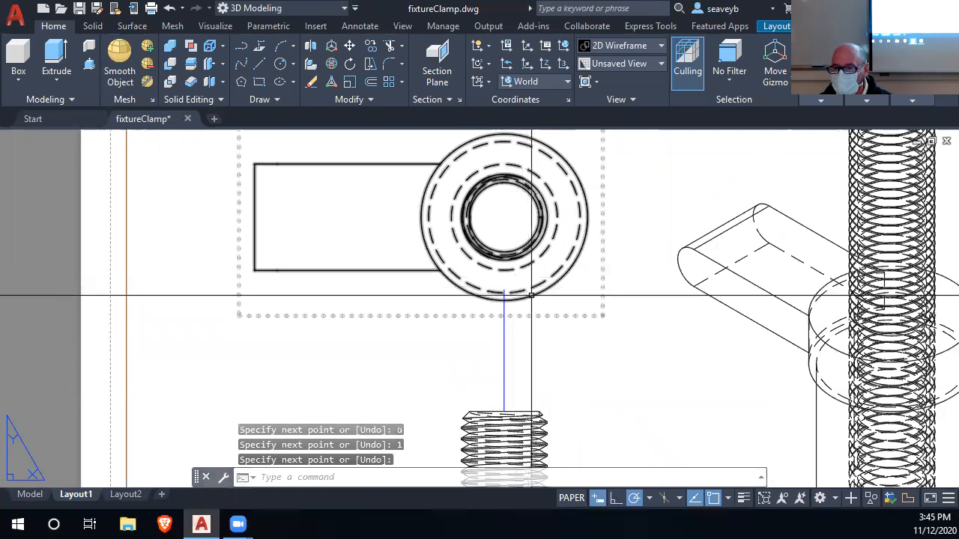
# Move the top view by the lowest point of its outer circle onto the upper end of the vertical line.
pyautogui.click(529, 298)
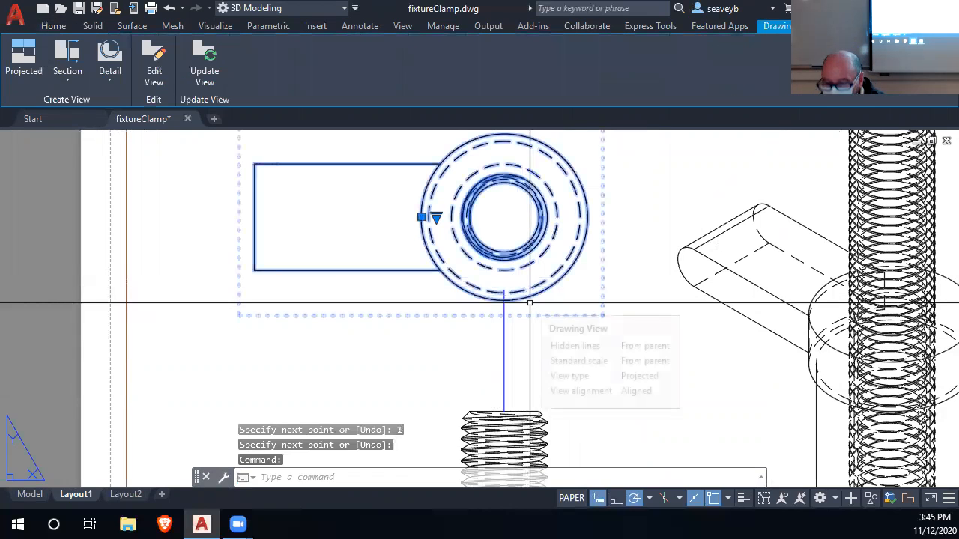
pyautogui.write('m')
pyautogui.press('Return')
pyautogui.click(503, 301)
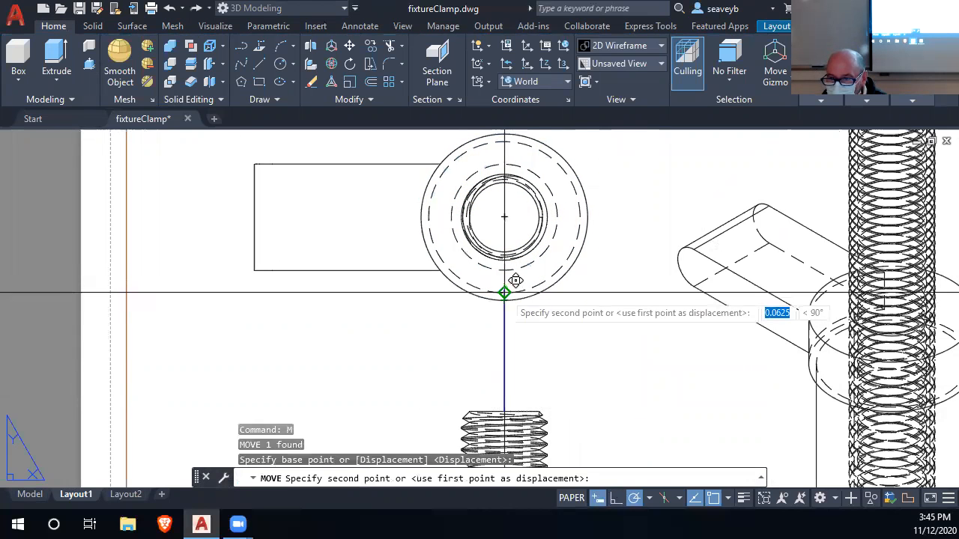
pyautogui.scroll(5, 517, 280)
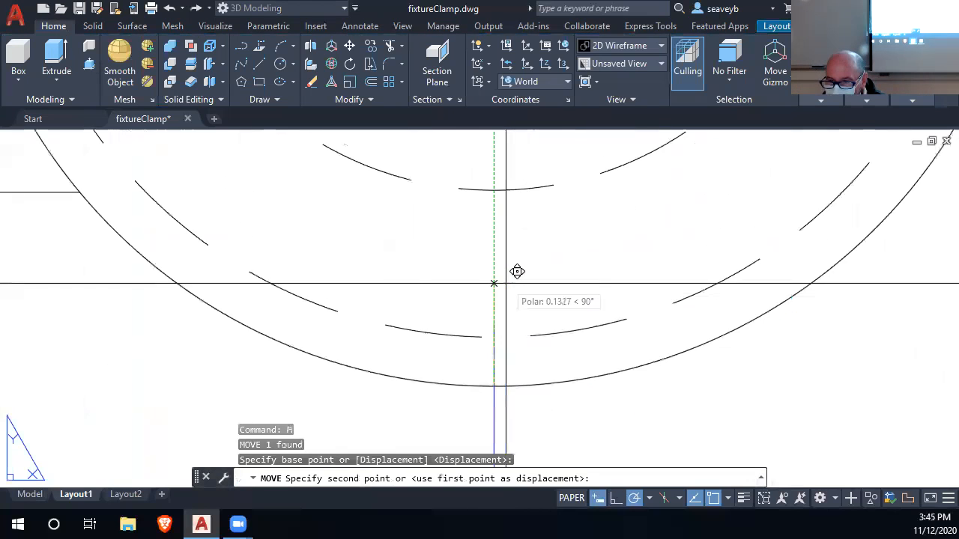
pyautogui.click(497, 321)
pyautogui.scroll(-5, 496, 323)
pyautogui.scroll(-6, 569, 421)
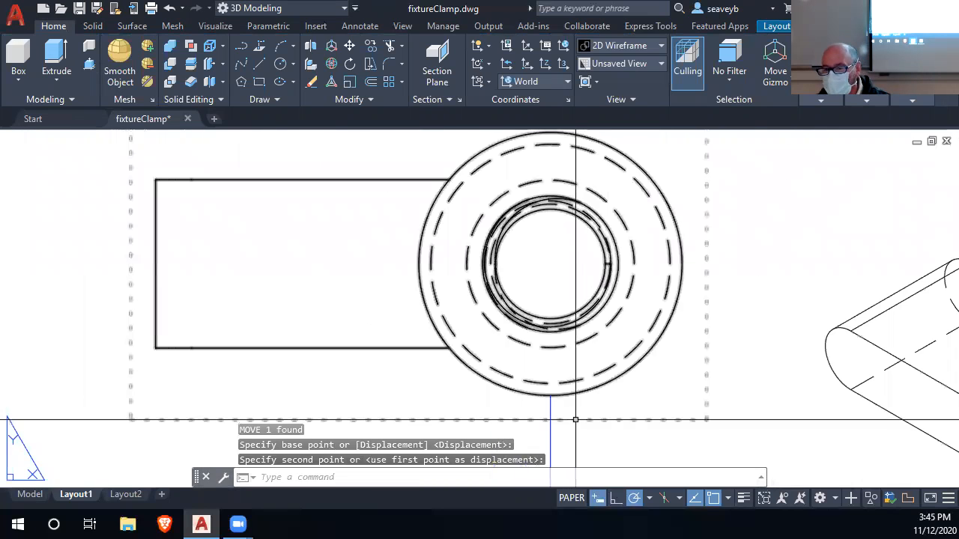
# Erase the vertical spacing line between the base view and the top view.
pyautogui.click(563, 302)
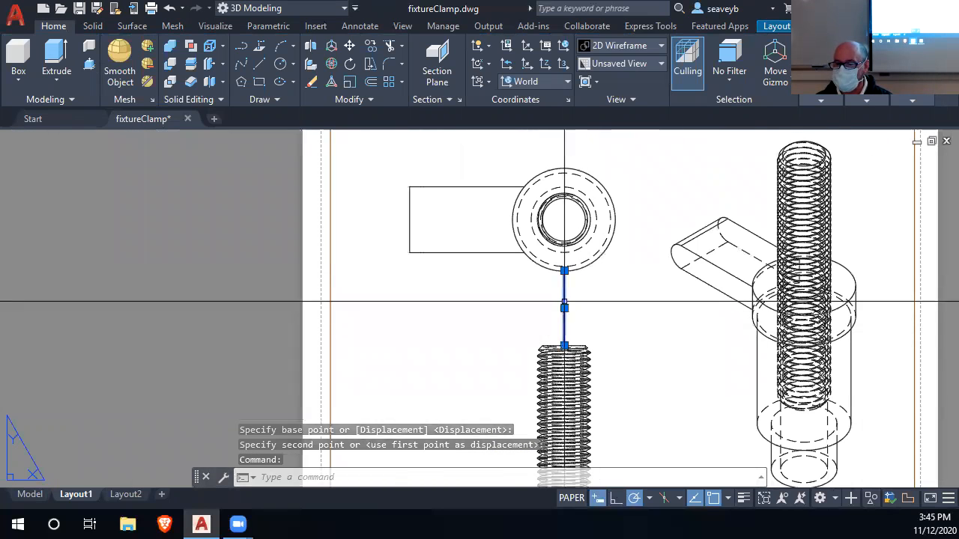
pyautogui.press('Delete')
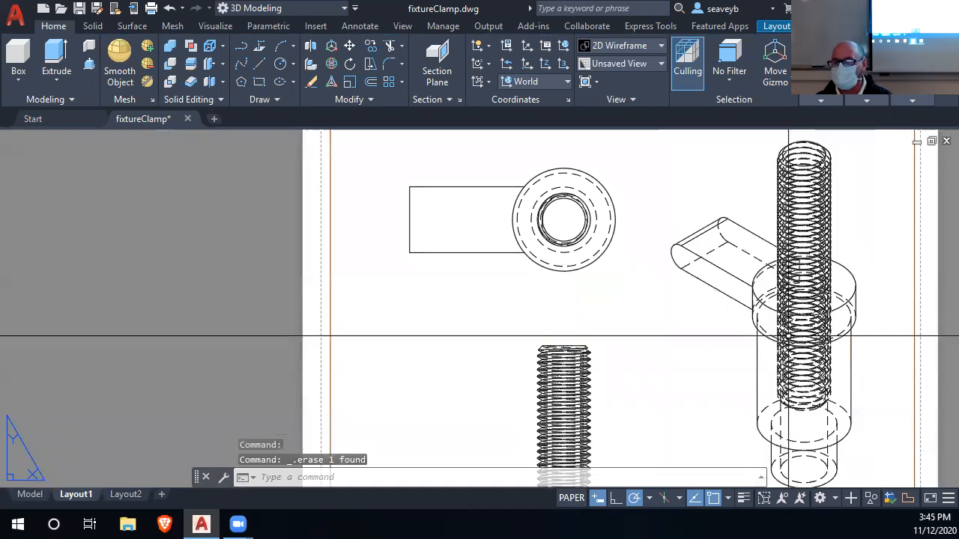
pyautogui.scroll(-5, 638, 328)
pyautogui.moveTo(638, 328); pyautogui.dragTo(593, 292, button='middle')
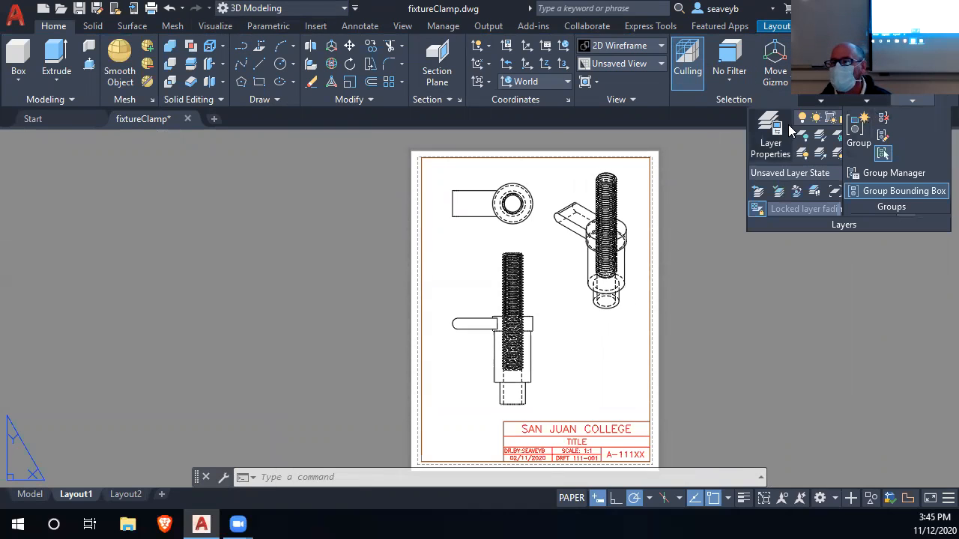
# Make the Cen layer current and add a center mark to the top view's outer circle.
pyautogui.click(915, 120)
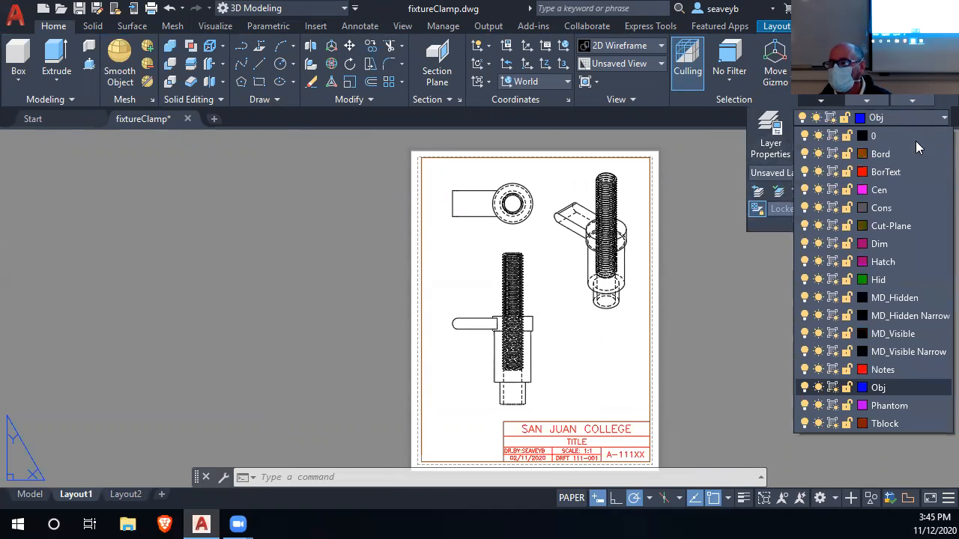
pyautogui.click(884, 190)
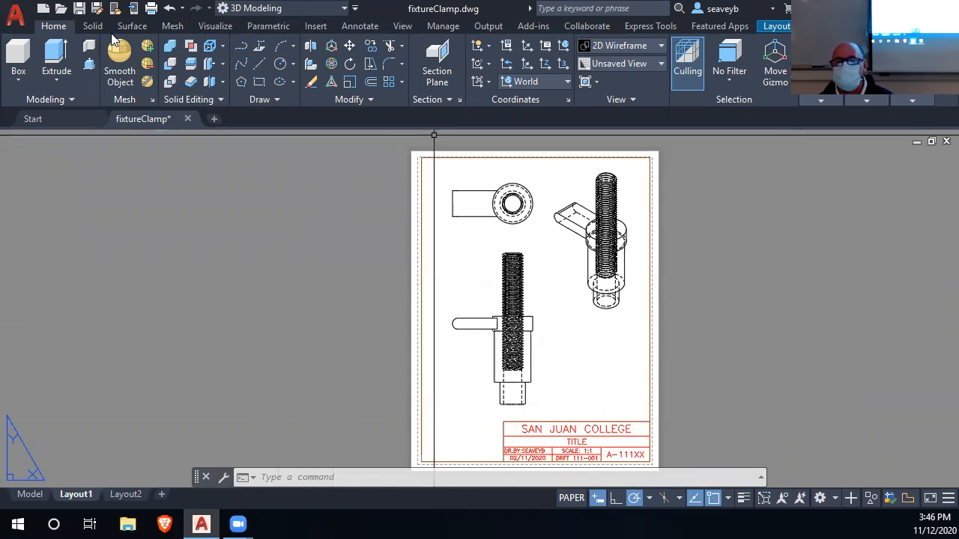
pyautogui.click(360, 25)
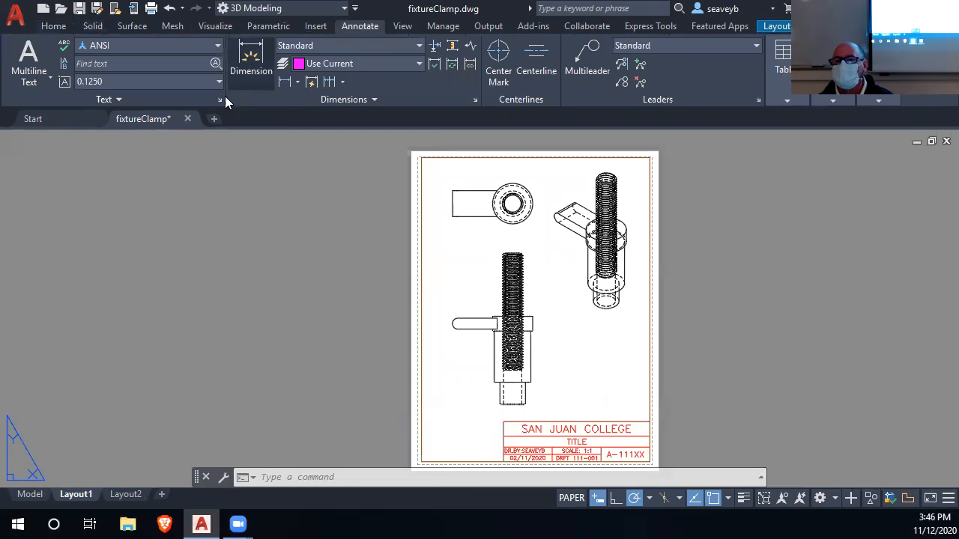
pyautogui.click(498, 60)
pyautogui.scroll(4, 528, 187)
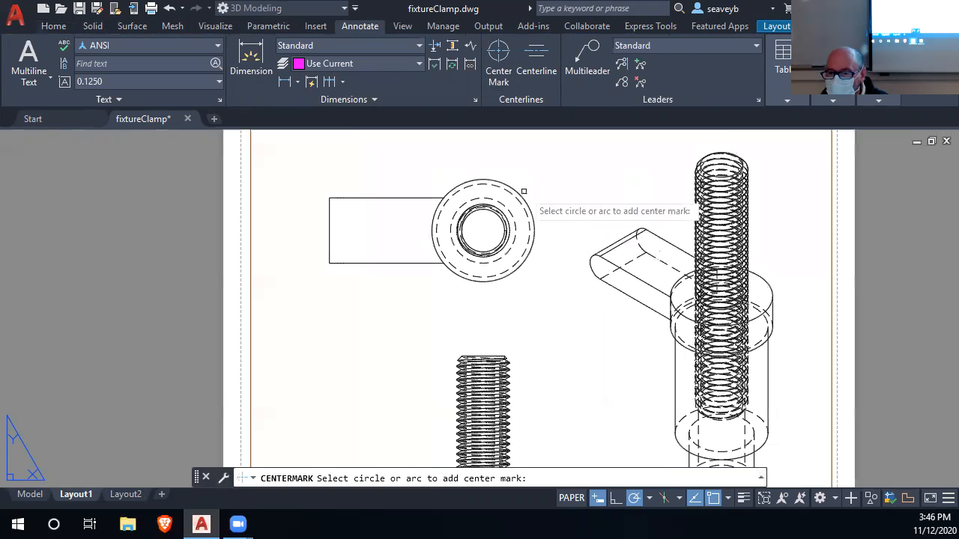
pyautogui.click(522, 194)
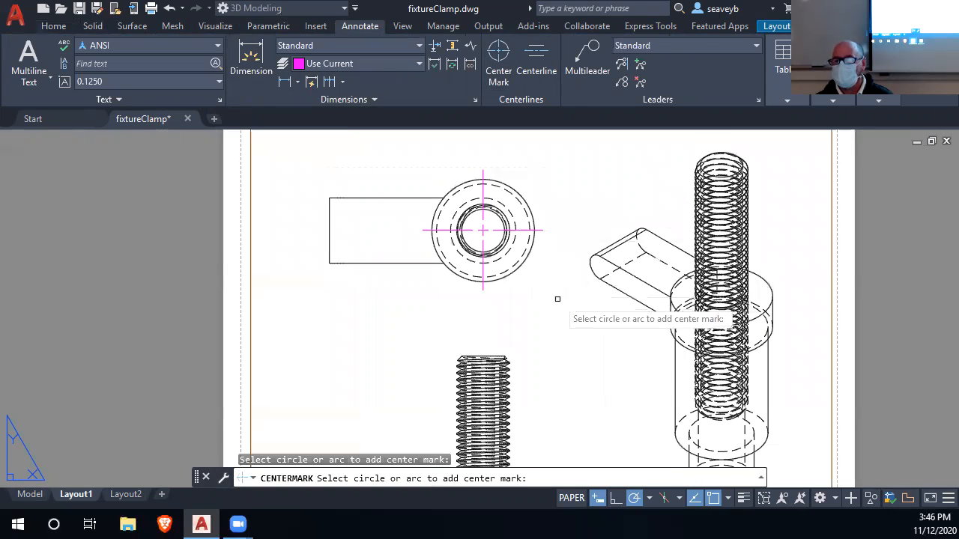
pyautogui.scroll(-2, 557, 299)
pyautogui.moveTo(558, 298); pyautogui.dragTo(540, 220, button='middle')
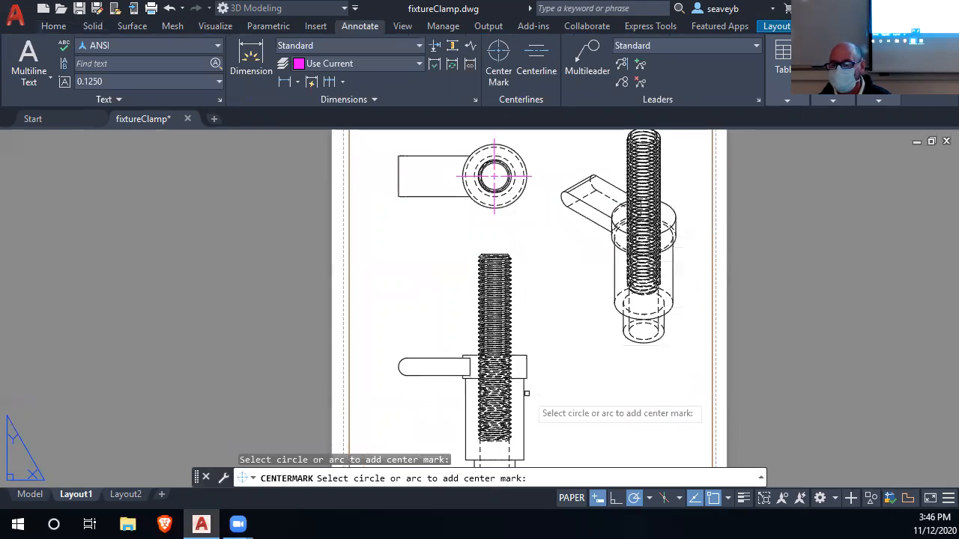
pyautogui.scroll(-3, 527, 393)
pyautogui.scroll(1, 524, 368)
pyautogui.scroll(1, 507, 392)
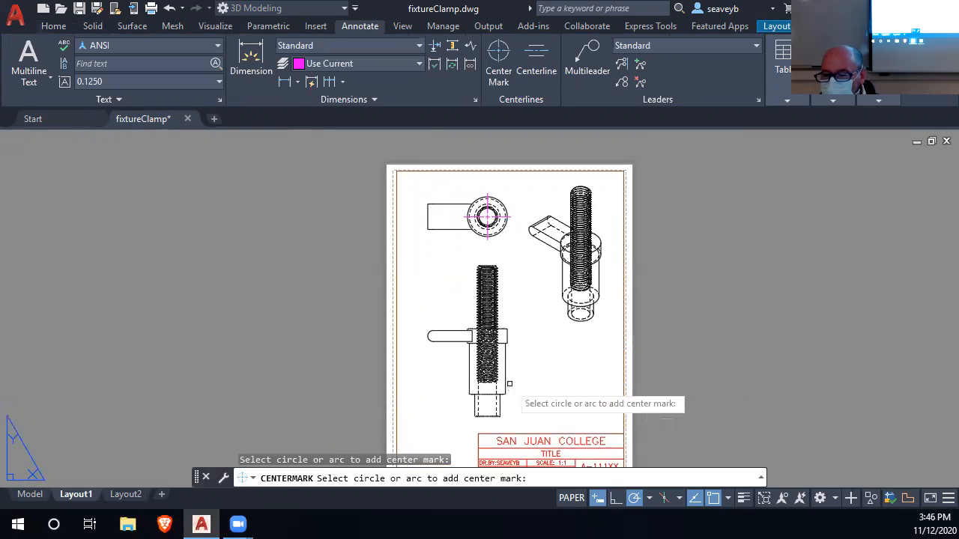
pyautogui.press('Return')
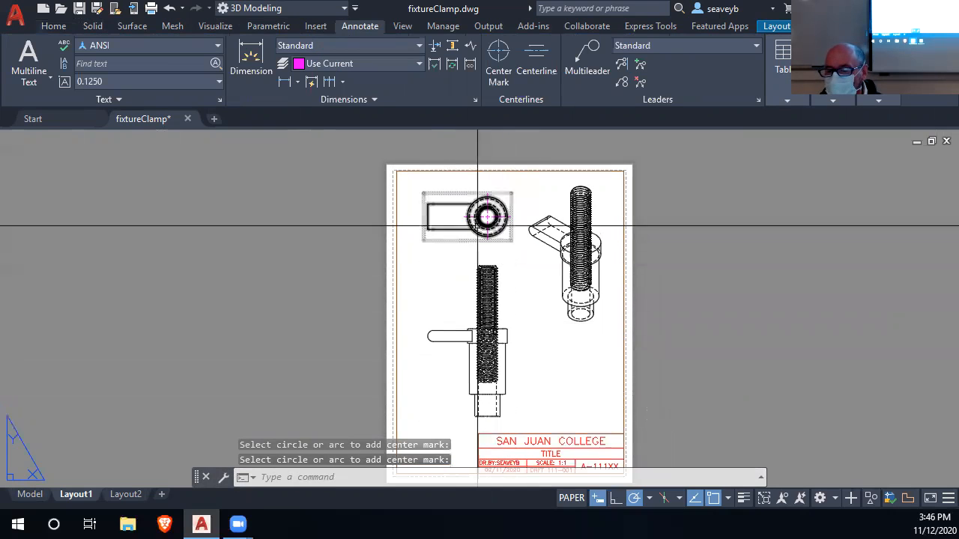
# Draw a vertical centerline through the base view, from 0.2 above the screw's top edge midpoint down to the view's bottom edge.
pyautogui.write('l')
pyautogui.press('Return')
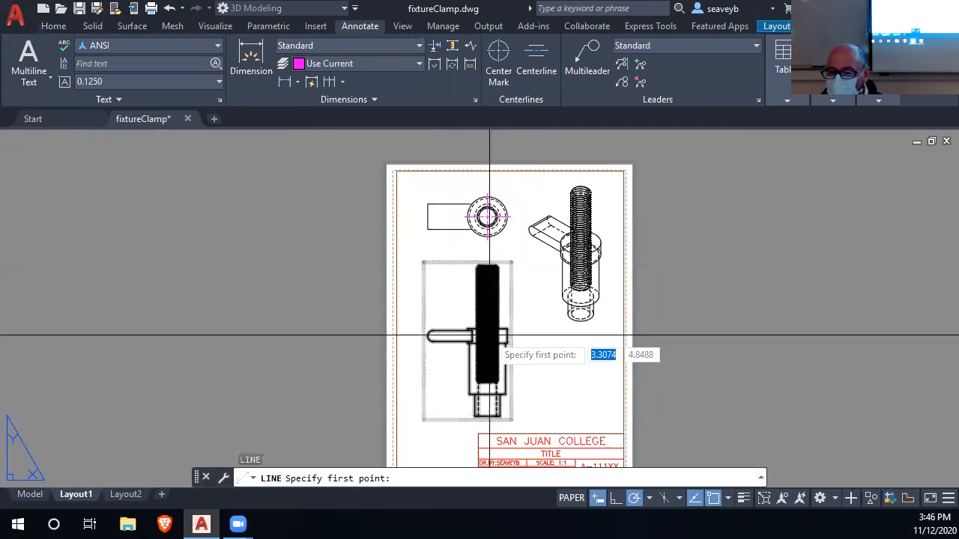
pyautogui.scroll(5, 484, 276)
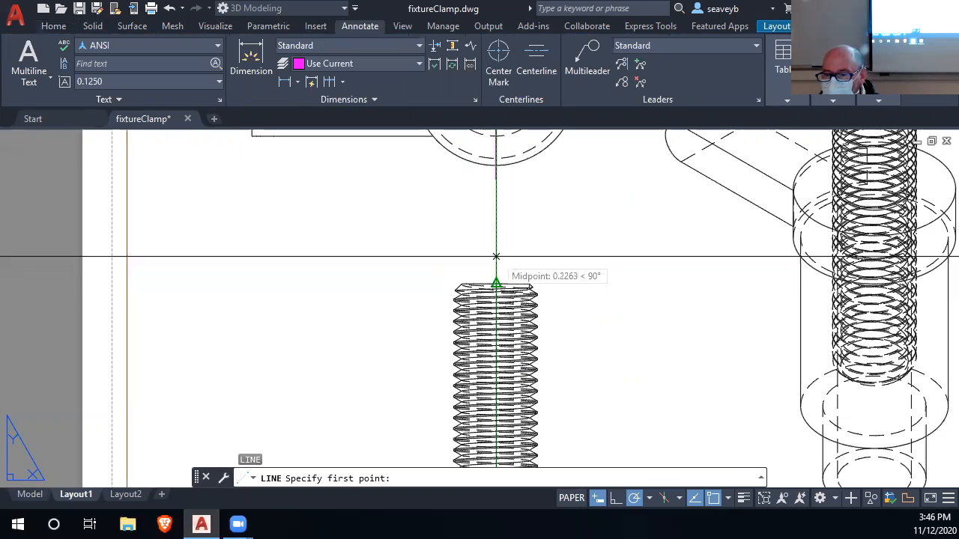
pyautogui.write('.2')
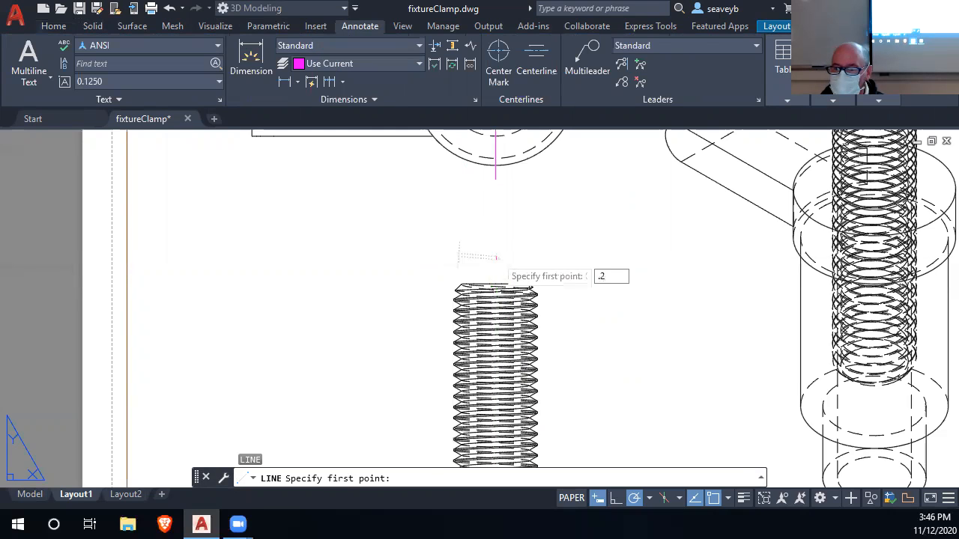
pyautogui.press('Return')
pyautogui.scroll(-3, 494, 382)
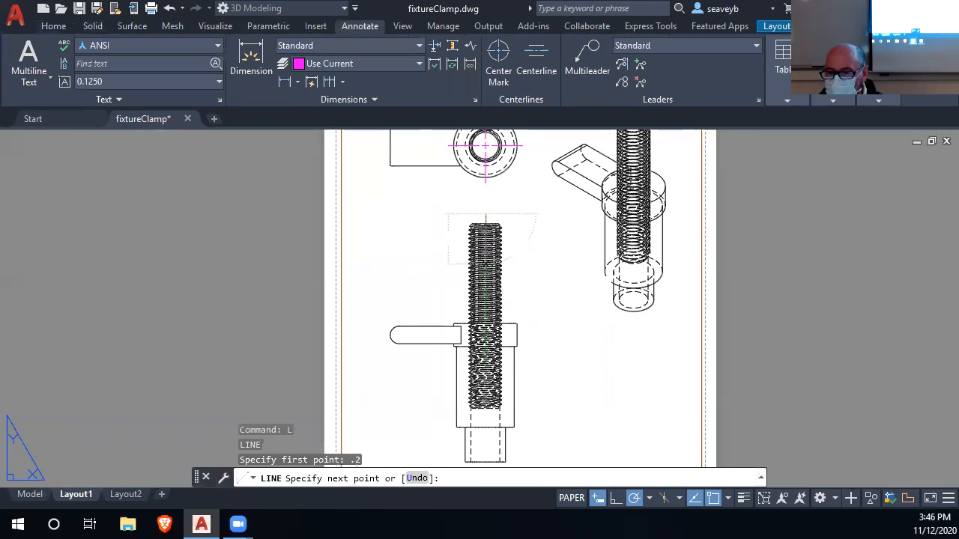
pyautogui.scroll(-4, 477, 388)
pyautogui.scroll(5, 477, 388)
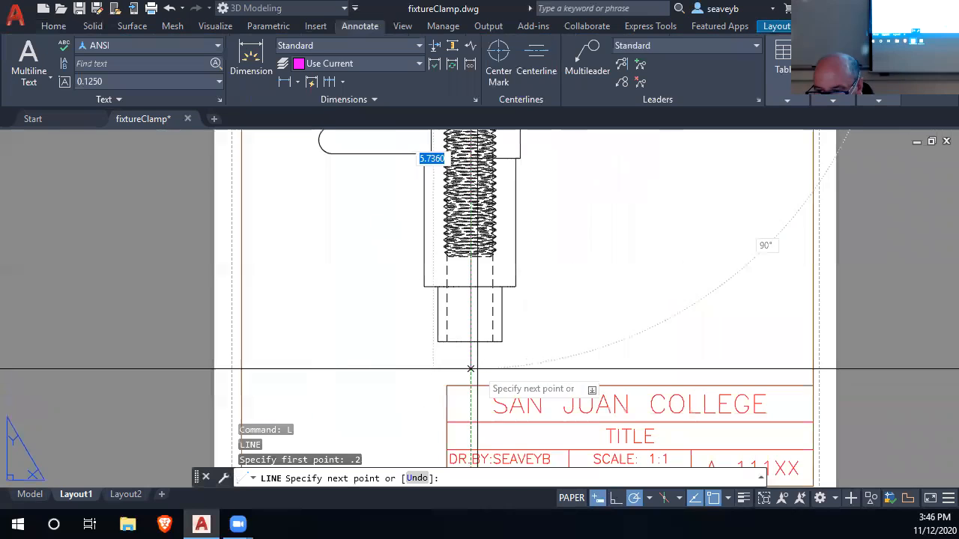
pyautogui.press('Return')
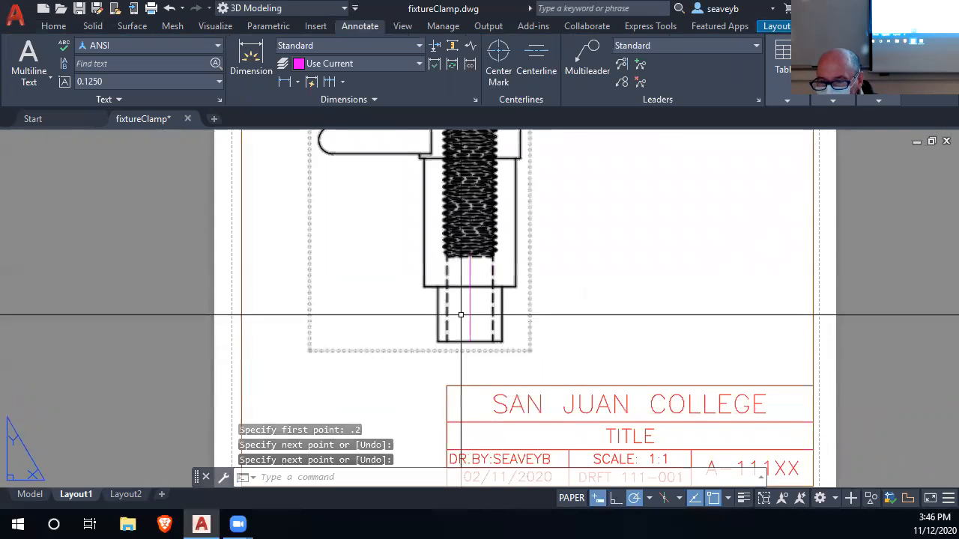
# Stretch the lower end of the base view's centerline 0.2 straight down past the bottom edge.
pyautogui.click(470, 313)
pyautogui.click(470, 340)
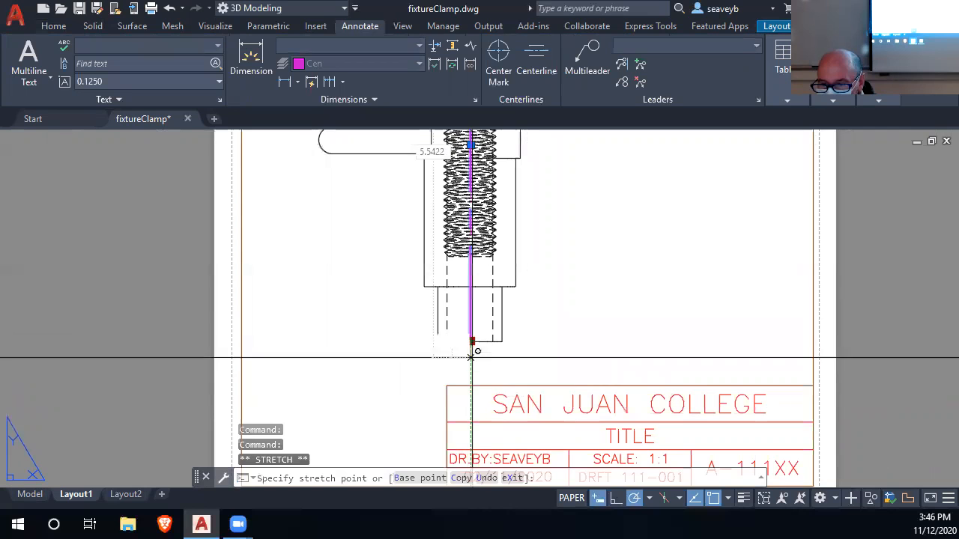
pyautogui.write('.2')
pyautogui.press('Return')
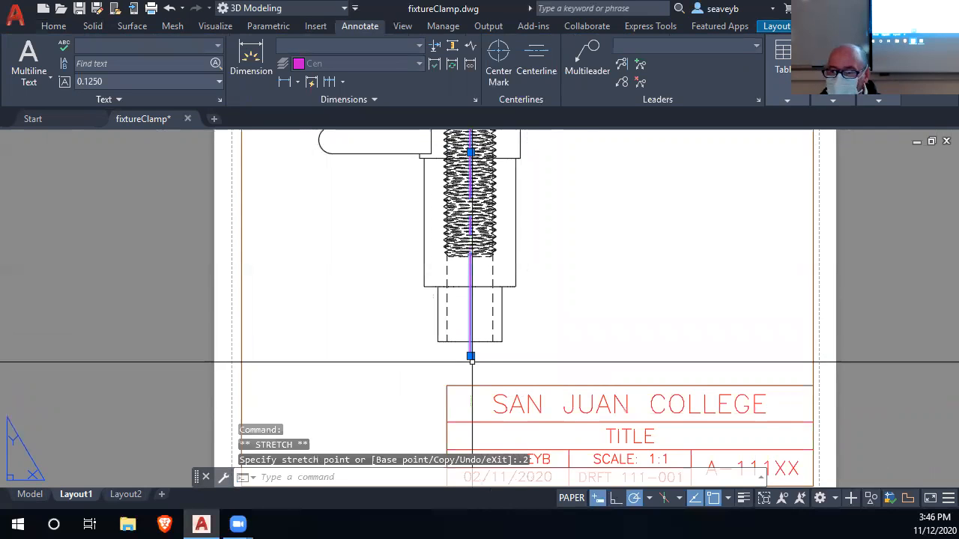
pyautogui.scroll(-2, 547, 299)
pyautogui.press('Escape')
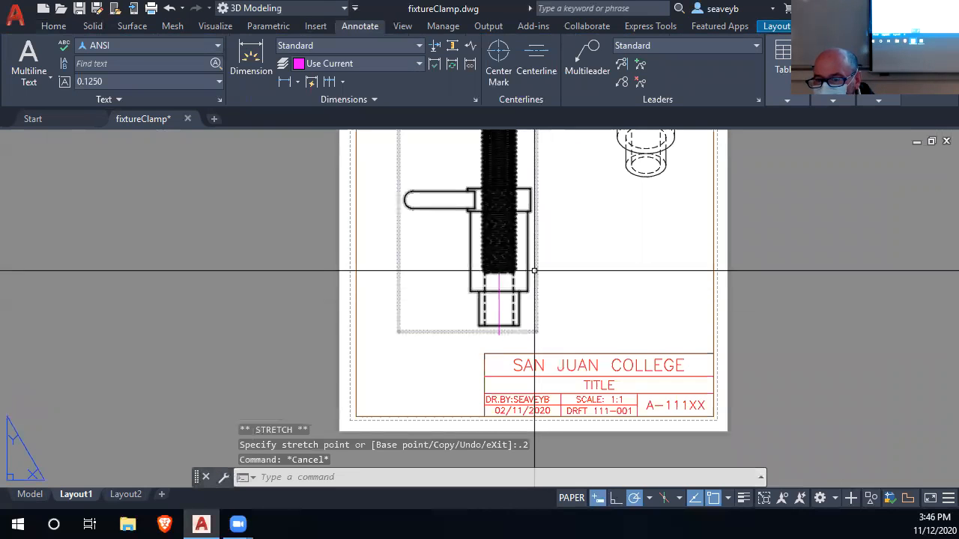
# Open the BORDER block for editing and change its TITLE text to MACHINIST FIXTURE CLAMP.
pyautogui.moveTo(534, 285); pyautogui.dragTo(492, 361, button='middle')
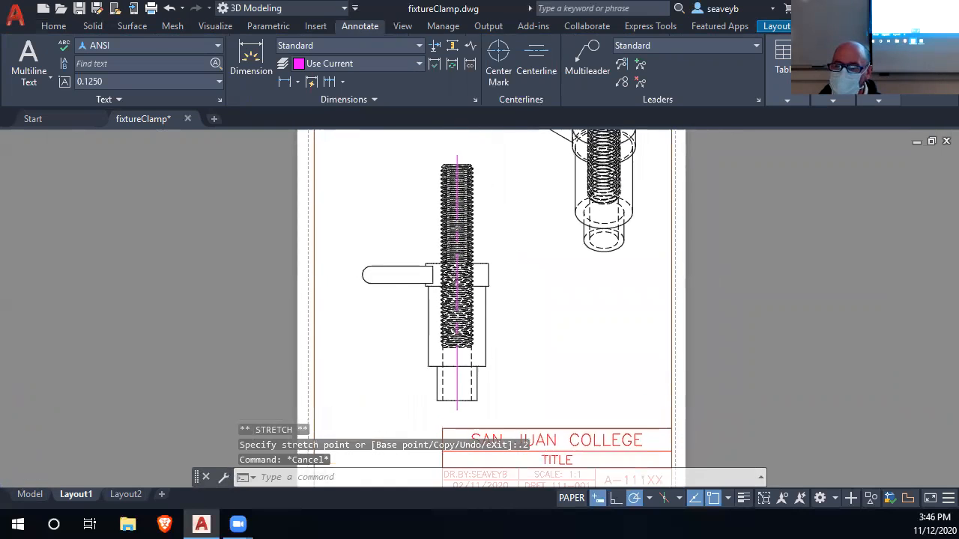
pyautogui.scroll(5, 466, 287)
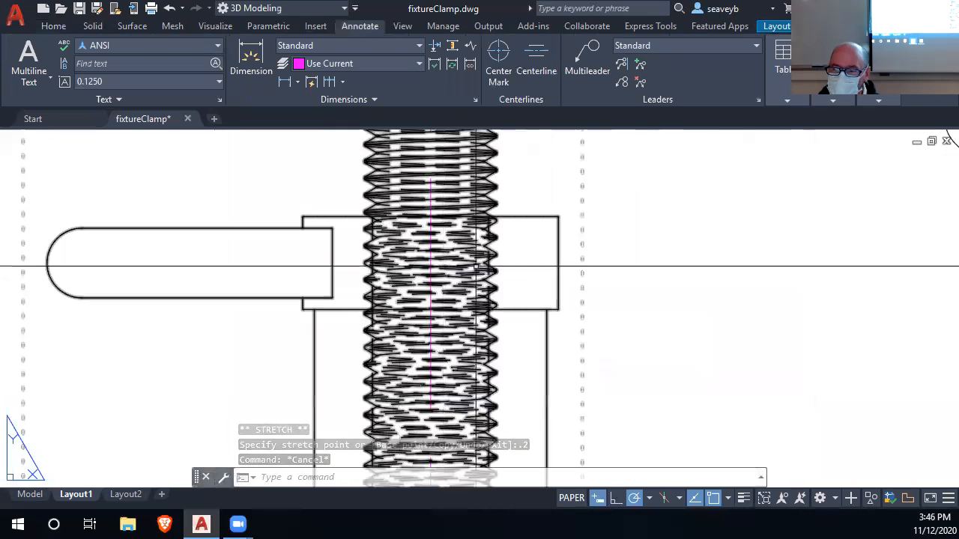
pyautogui.scroll(-5, 385, 268)
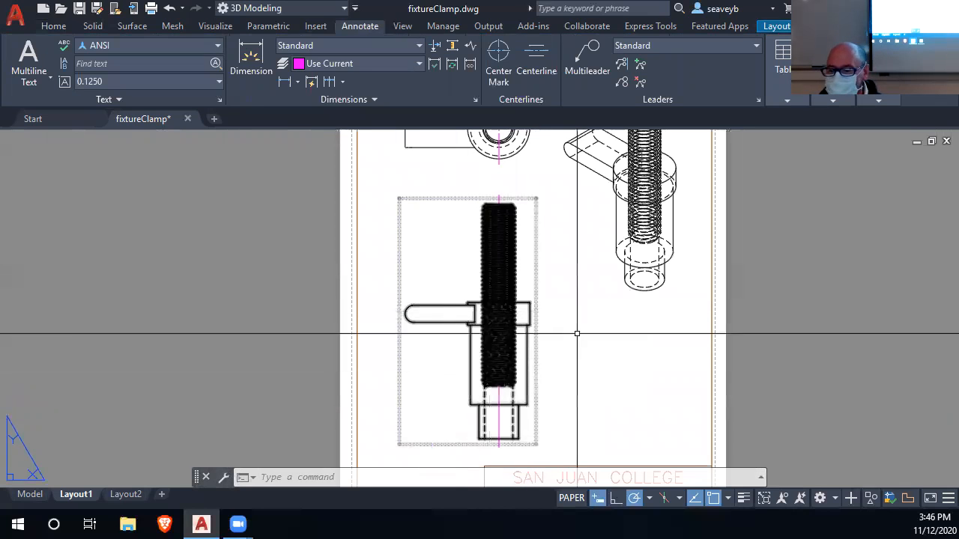
pyautogui.moveTo(573, 397); pyautogui.dragTo(453, 317, button='middle')
pyautogui.scroll(-2, 475, 413)
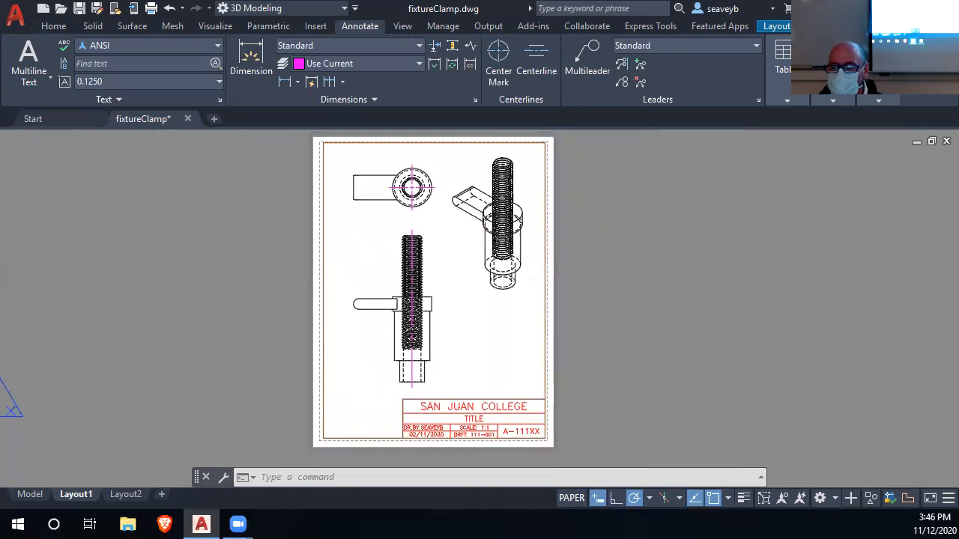
pyautogui.doubleClick(483, 419)
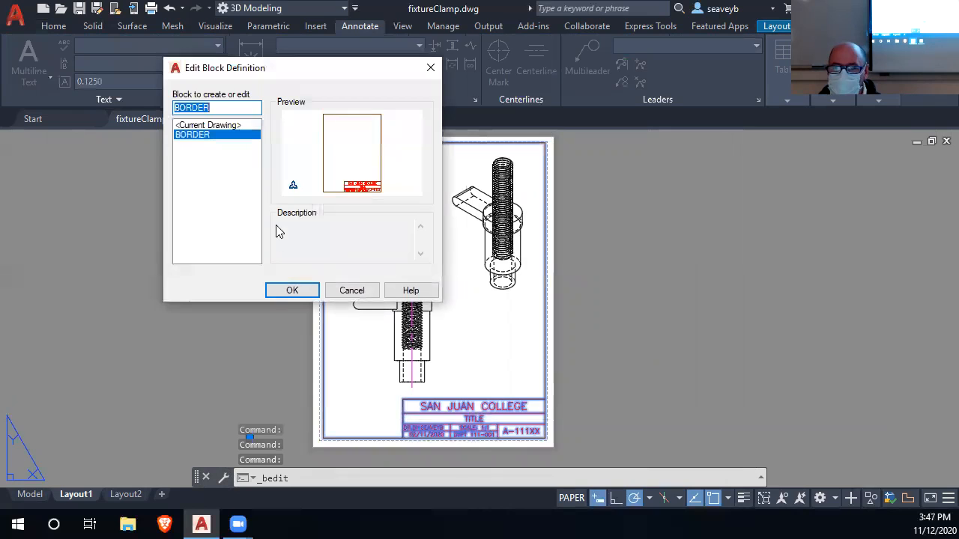
pyautogui.click(290, 291)
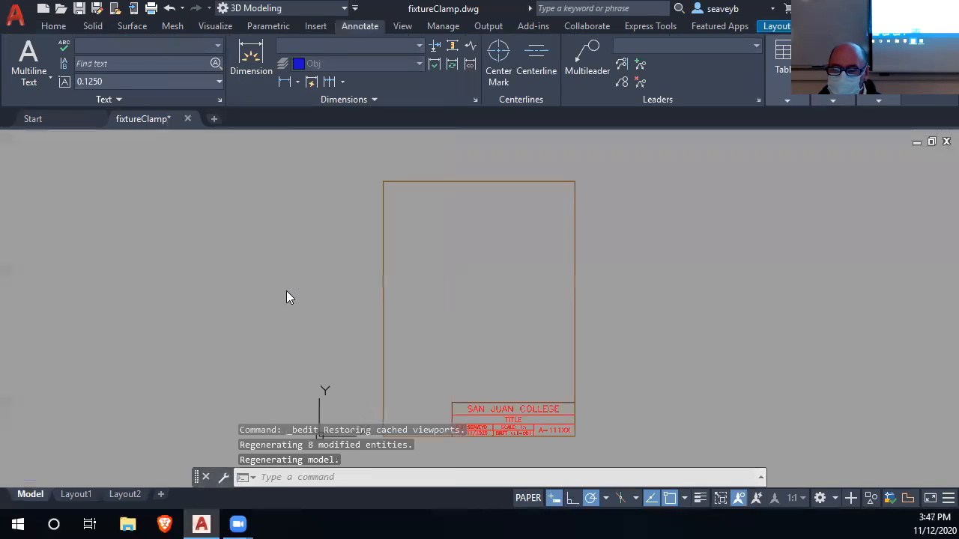
pyautogui.doubleClick(515, 419)
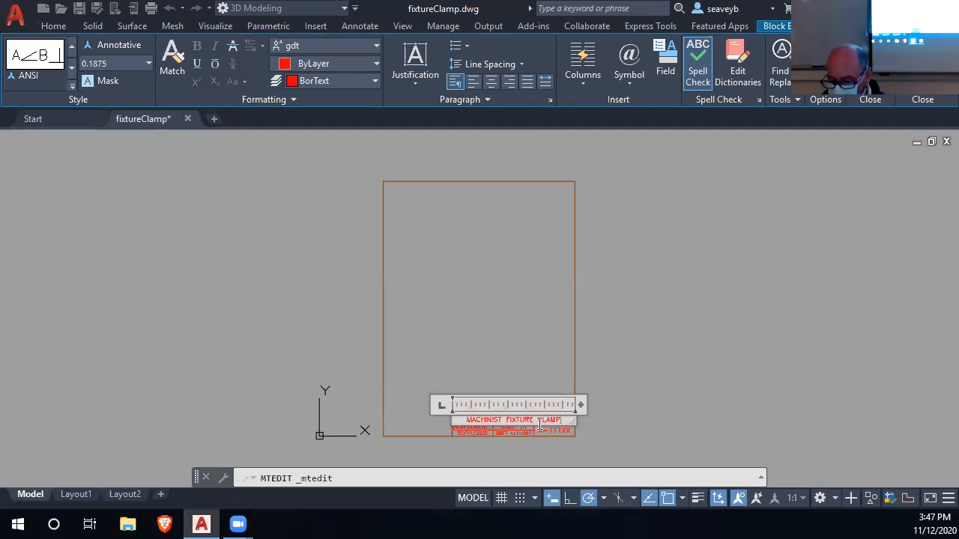
pyautogui.click(533, 376)
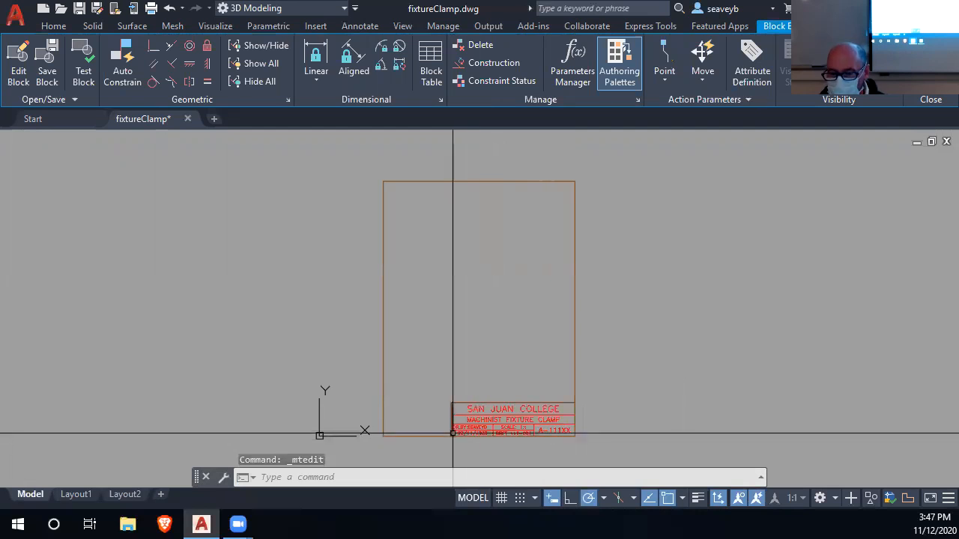
# Set the title block date to 11/12/2020, then close the block editor and save the changes to BORDER.
pyautogui.scroll(7, 452, 433)
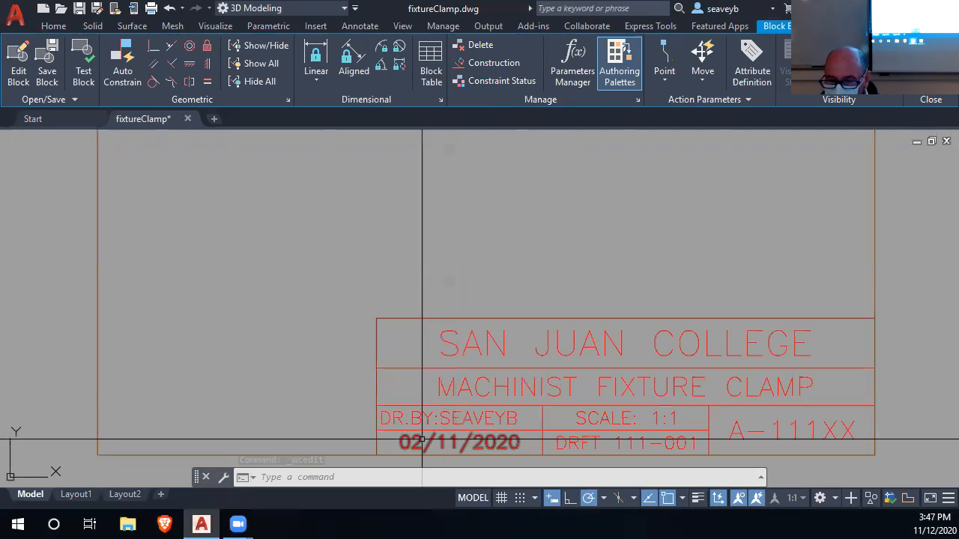
pyautogui.doubleClick(421, 441)
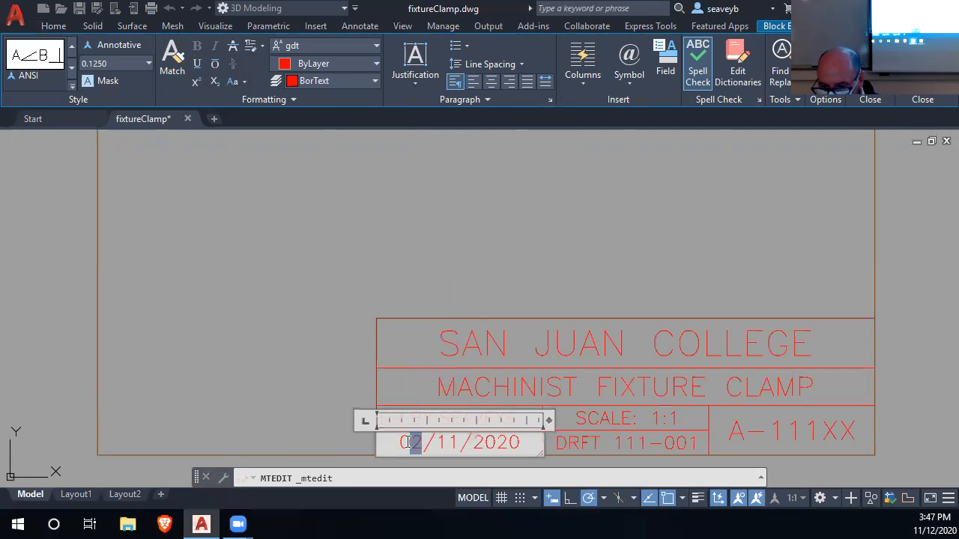
pyautogui.write('11')
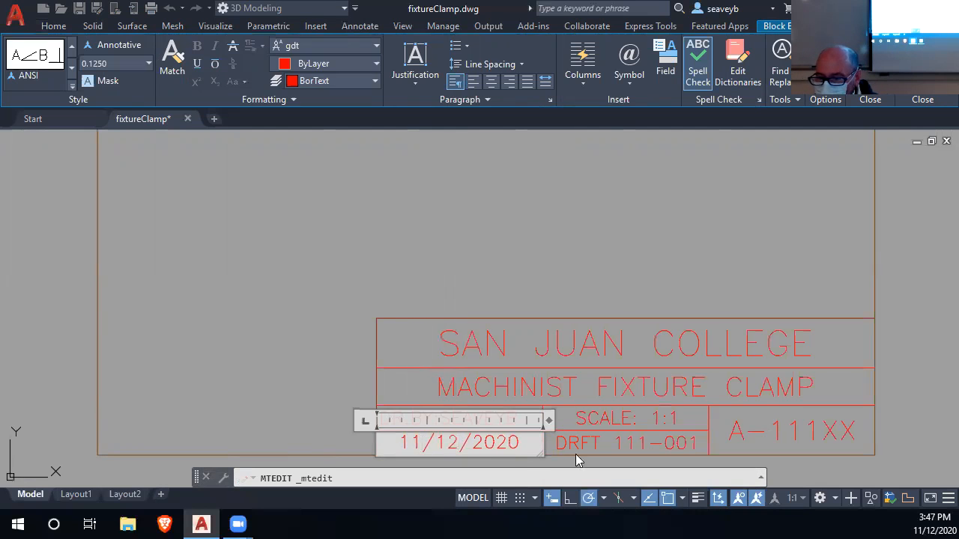
pyautogui.click(628, 278)
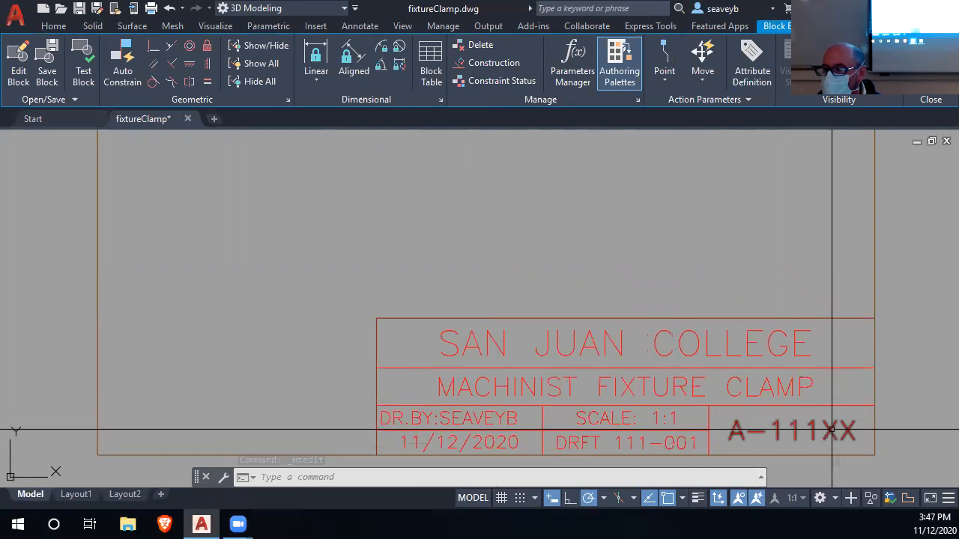
pyautogui.click(932, 98)
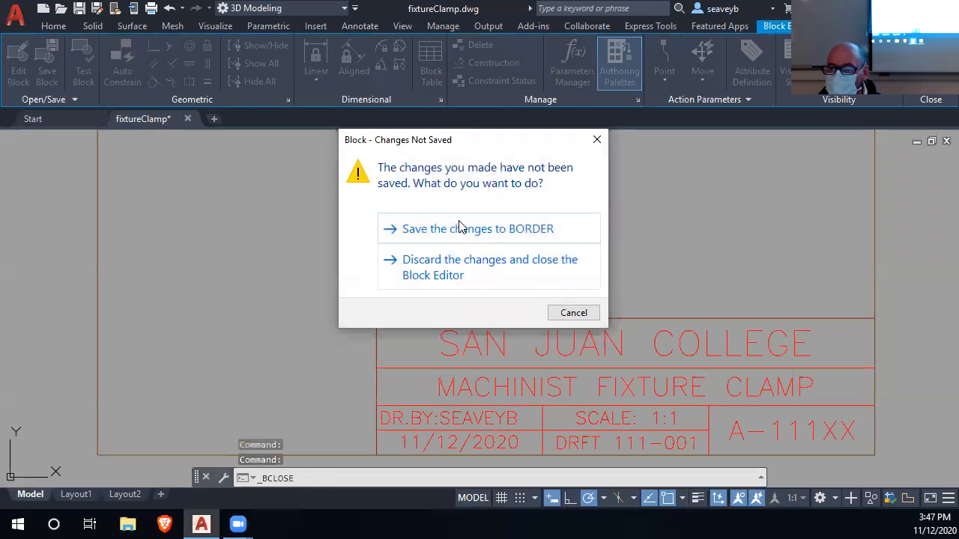
pyautogui.click(459, 224)
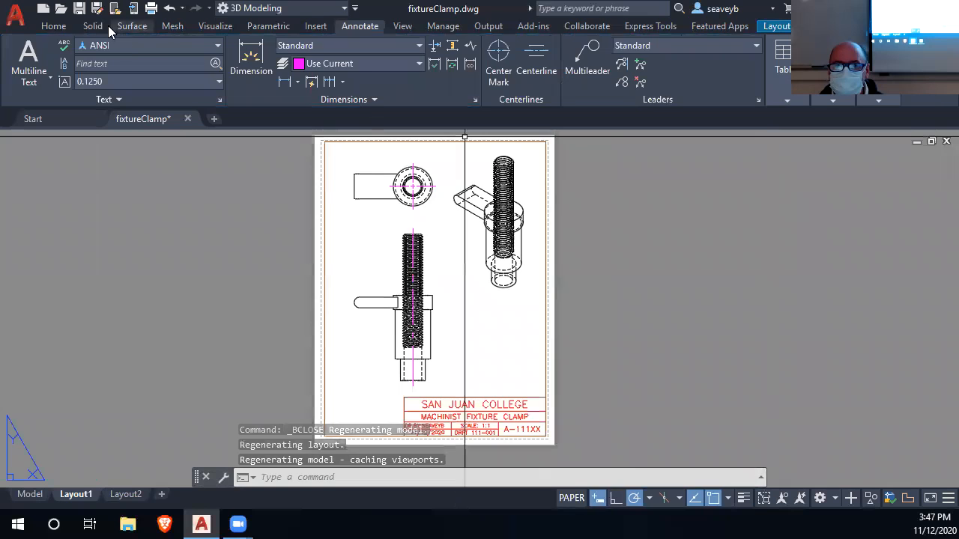
pyautogui.click(51, 27)
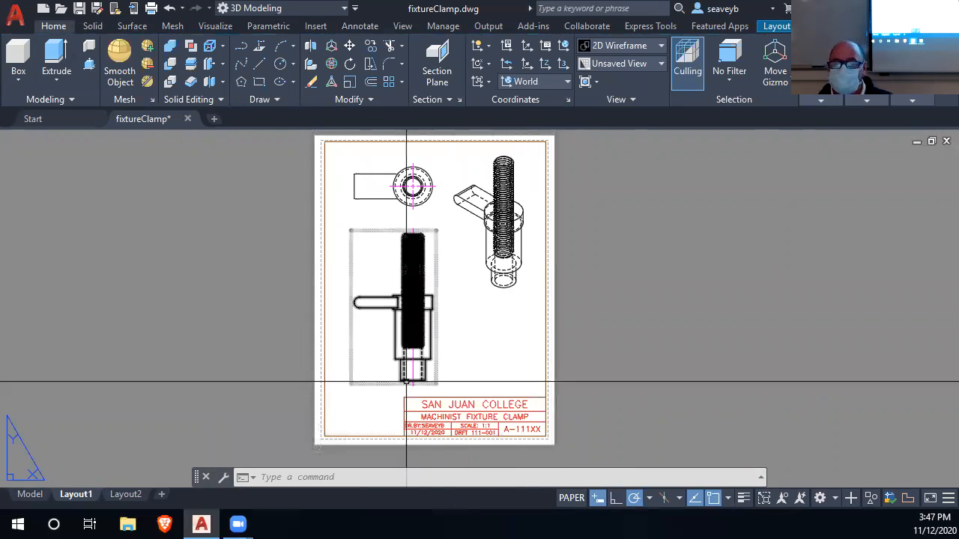
# Set up the Layout1 plot with the DWG To PDF.pc3 plotter and ANSI full bleed A (8.50 x 11.00 Inches) paper.
pyautogui.moveTo(447, 361); pyautogui.dragTo(458, 368, button='middle')
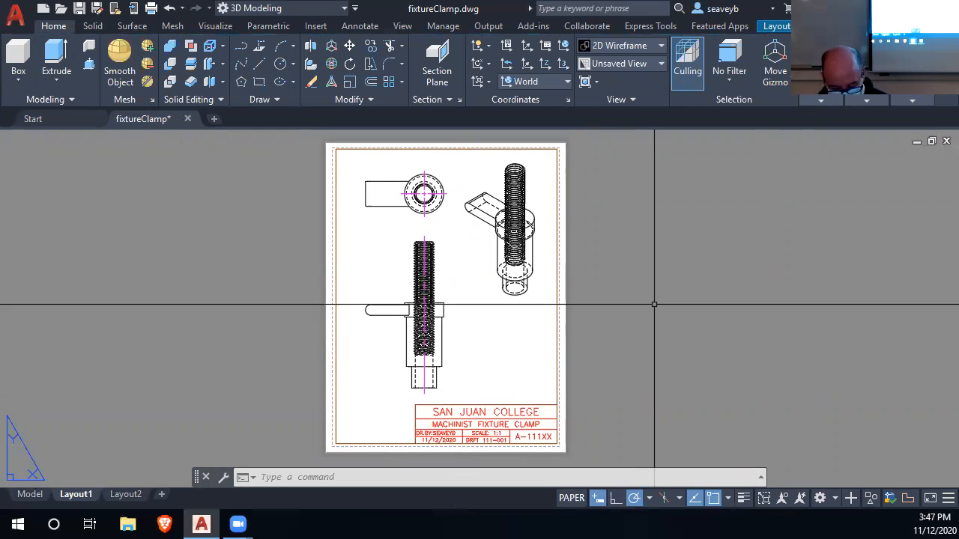
pyautogui.hotkey('ctrl', 'p')
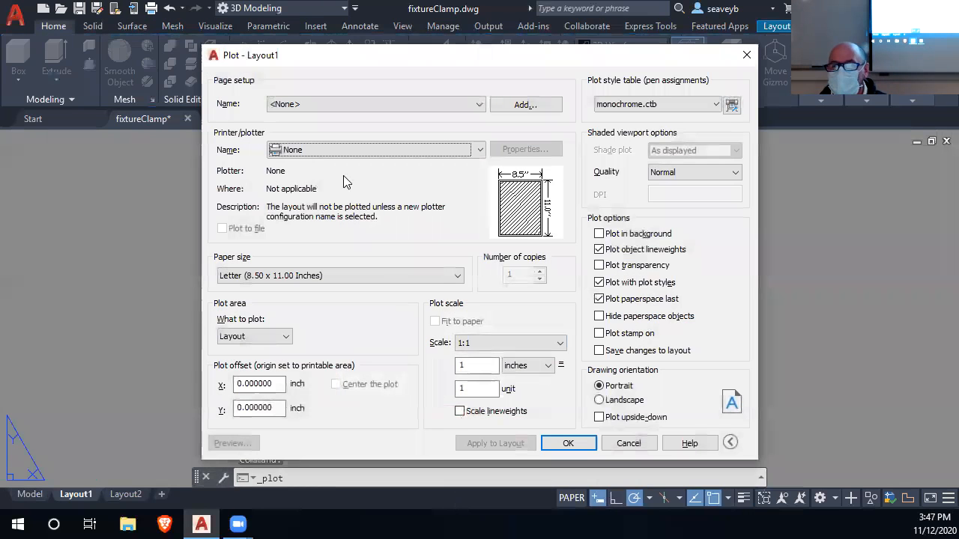
pyautogui.click(479, 149)
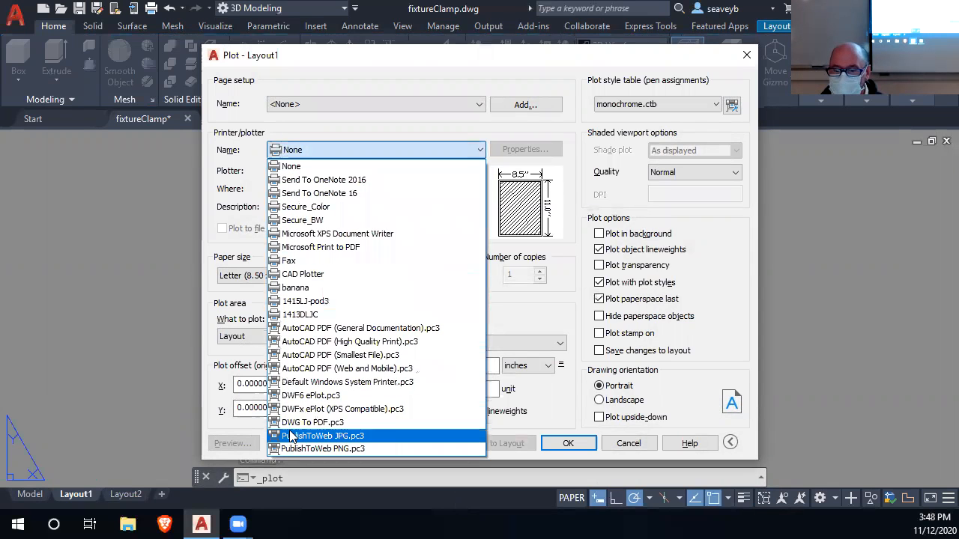
pyautogui.click(295, 424)
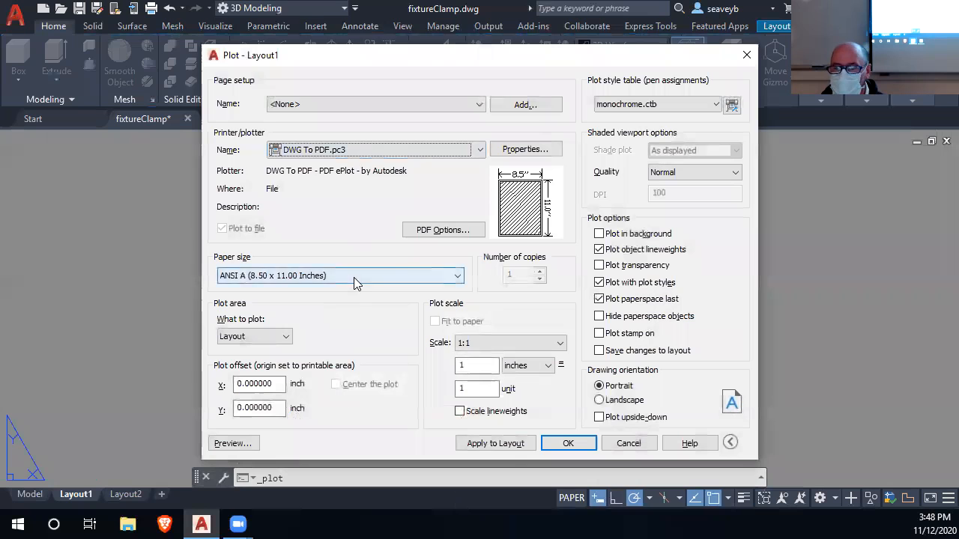
pyautogui.click(354, 277)
pyautogui.moveTo(458, 226); pyautogui.dragTo(461, 113)
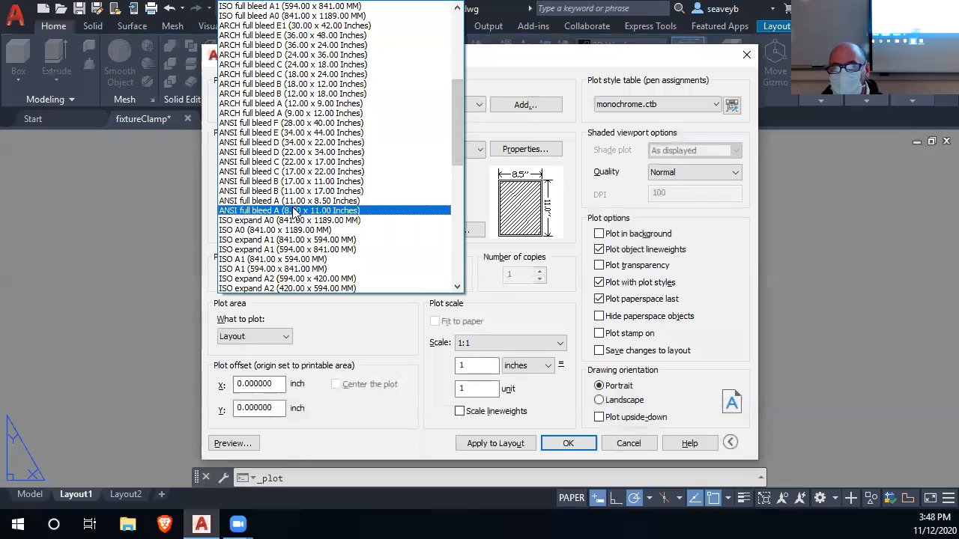
pyautogui.click(295, 212)
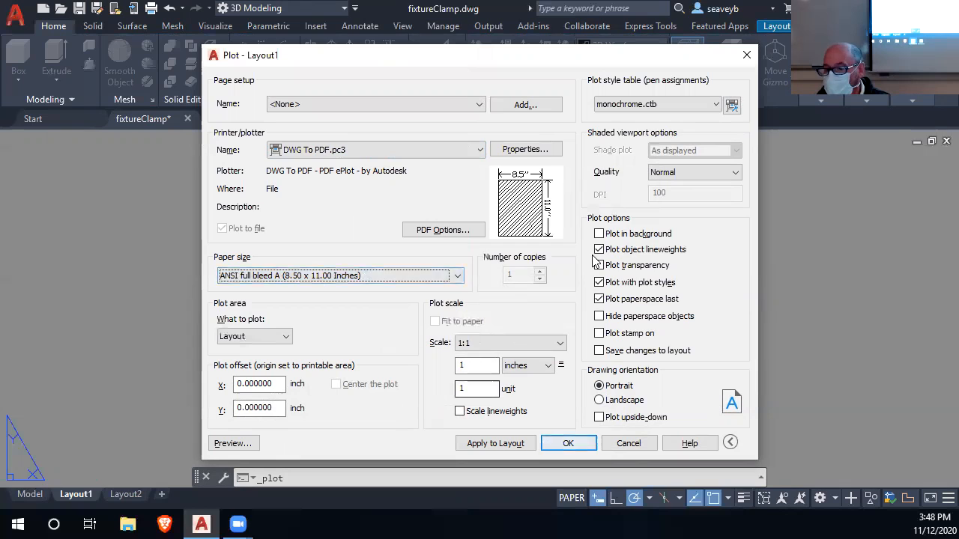
# Keep Layout as the plot area and preview how the border and views fit the sheet.
pyautogui.click(284, 334)
pyautogui.click(285, 338)
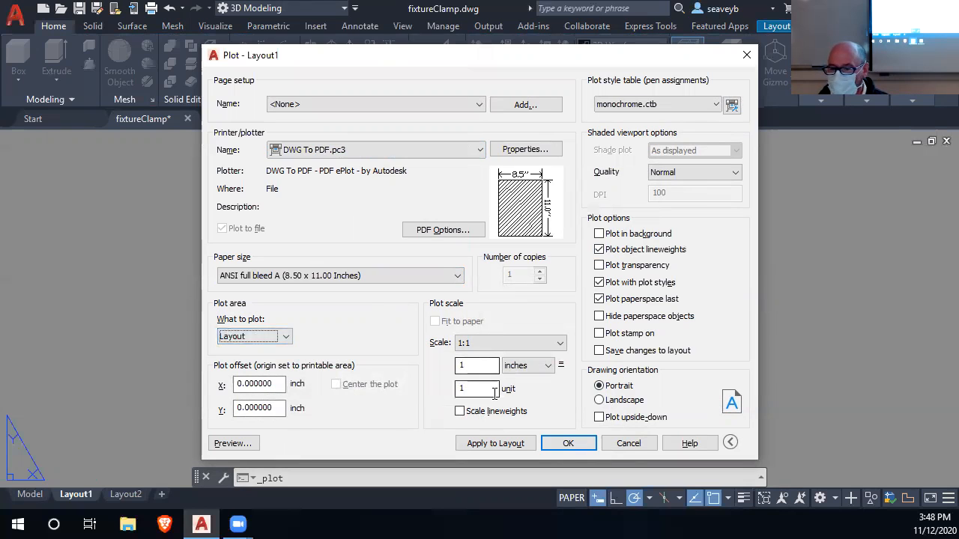
pyautogui.click(232, 443)
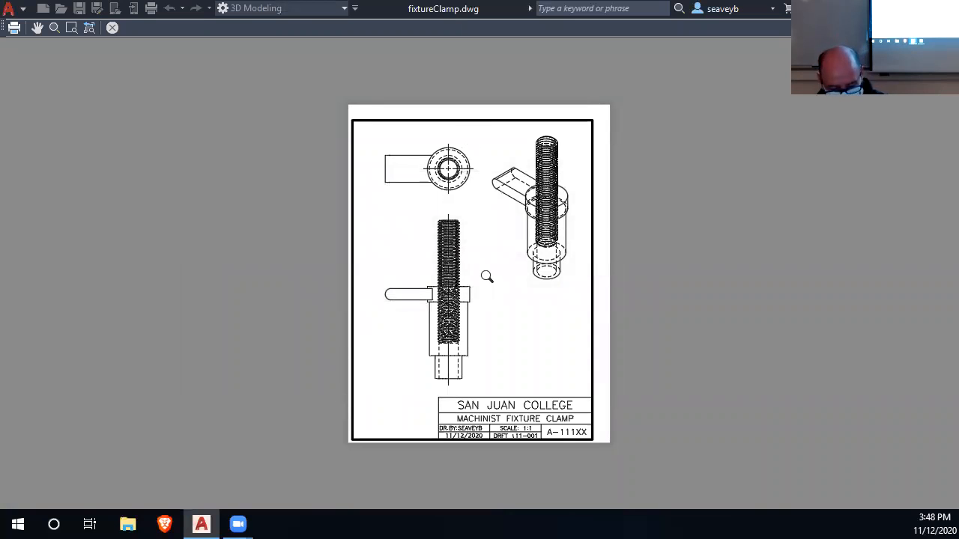
pyautogui.press('Escape')
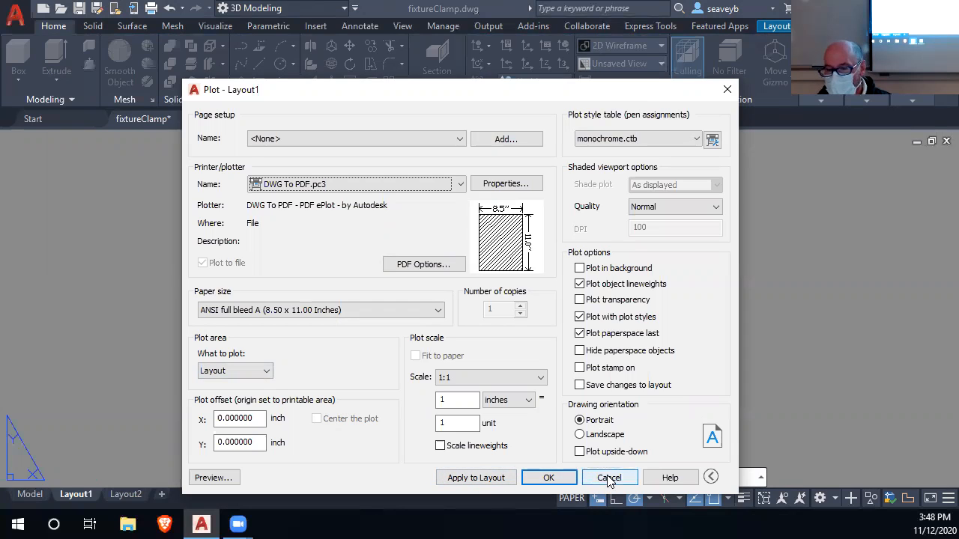
# Apply the plot settings to Layout1 and preview the sheet again.
pyautogui.click(479, 477)
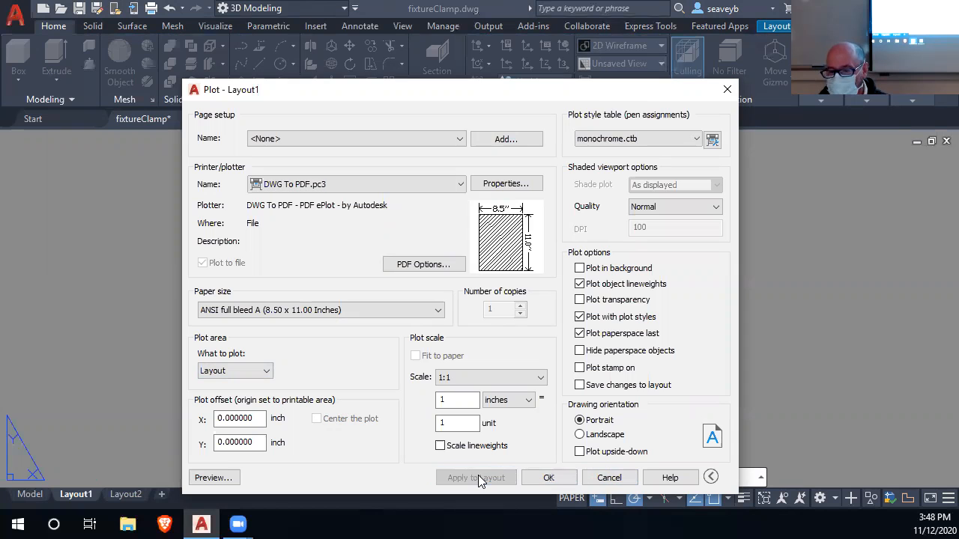
pyautogui.click(203, 479)
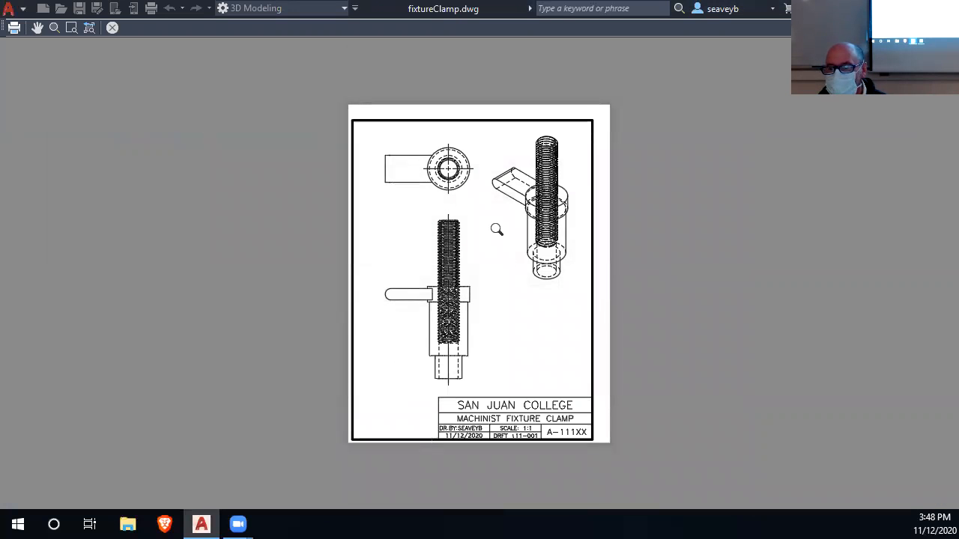
pyautogui.press('Escape')
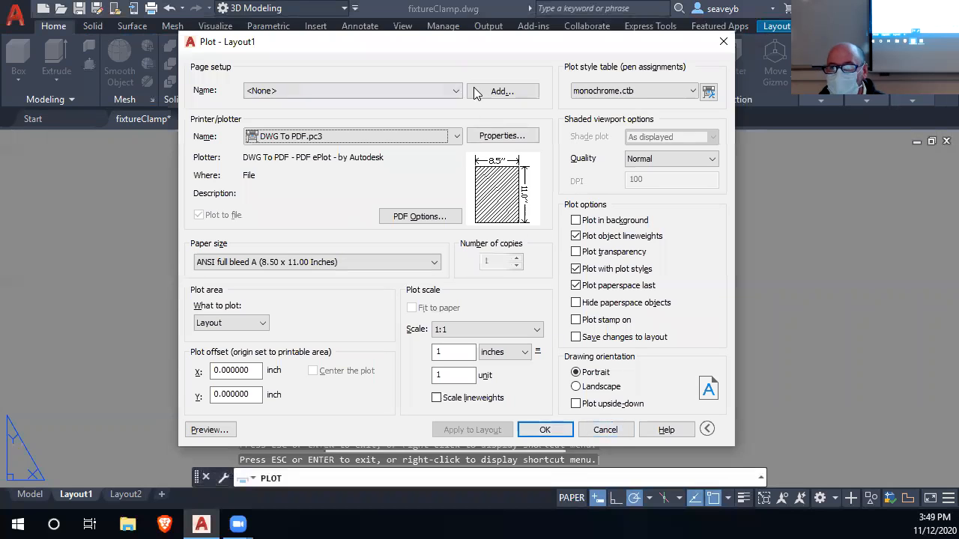
# Add the current plot settings as a named page setup with the suggested name, and leave the plot settings without plotting.
pyautogui.click(501, 91)
pyautogui.click(407, 269)
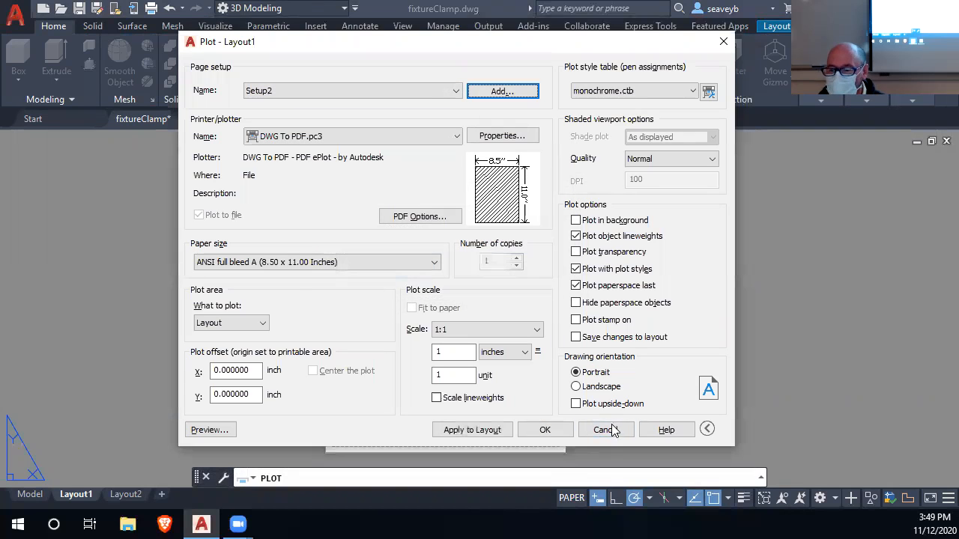
pyautogui.click(608, 427)
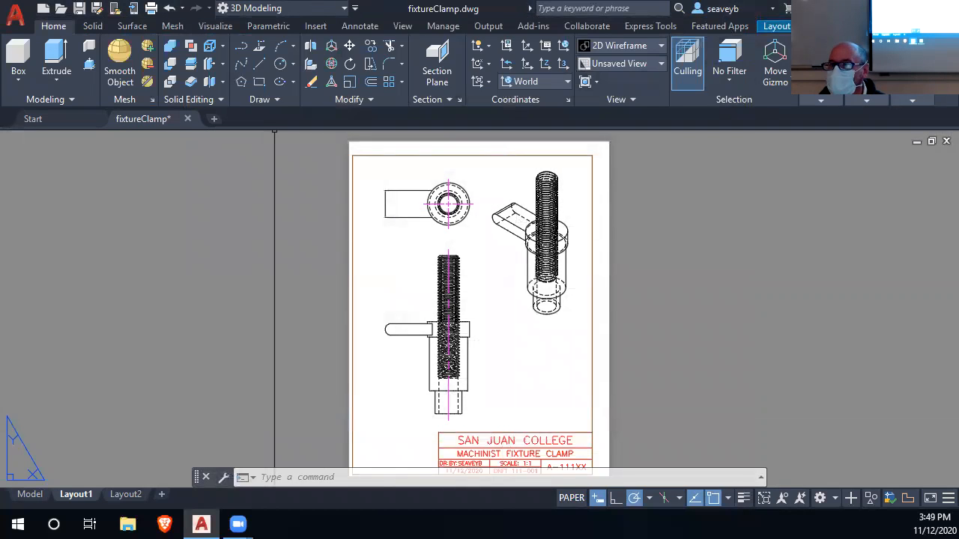
# Review the plotter, paper size and orientation in Layout1's page setup and leave it without changes.
pyautogui.click(773, 27)
pyautogui.click(51, 67)
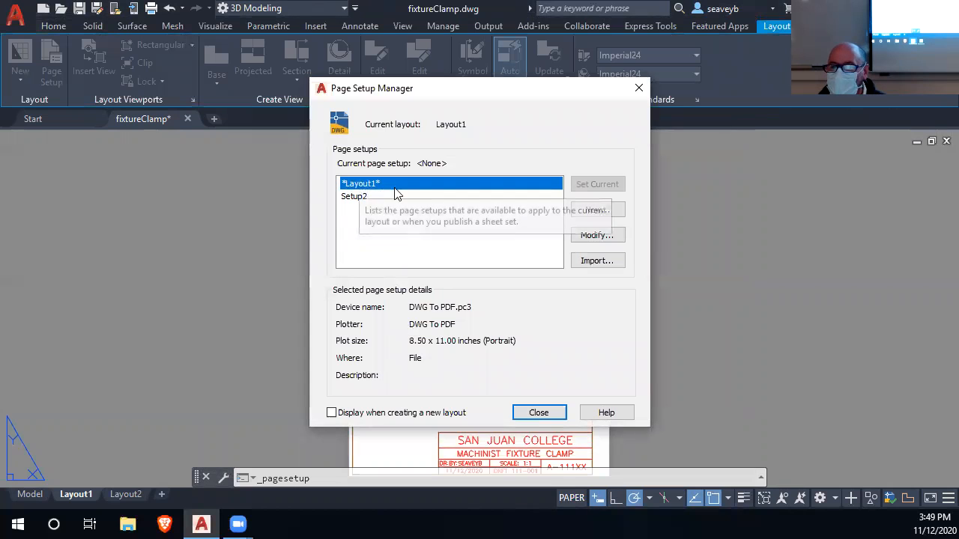
pyautogui.click(598, 237)
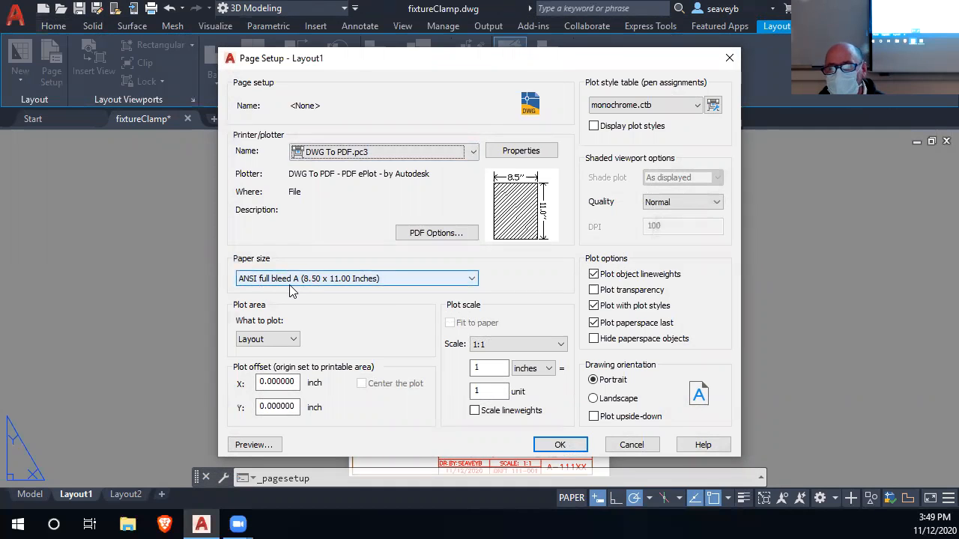
pyautogui.click(630, 444)
pyautogui.click(558, 412)
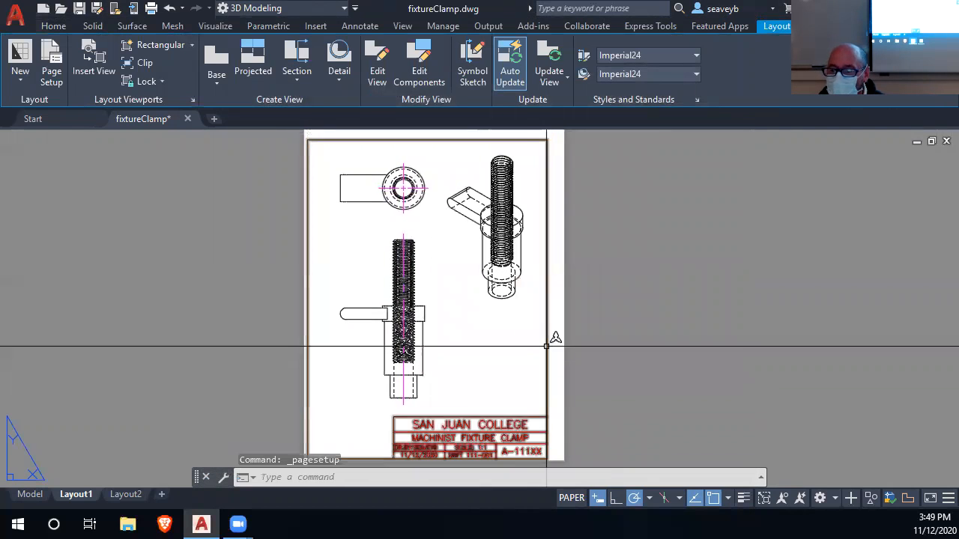
# Move the BORDER block slightly up and to the right so it sits centered on the sheet.
pyautogui.scroll(-3, 517, 374)
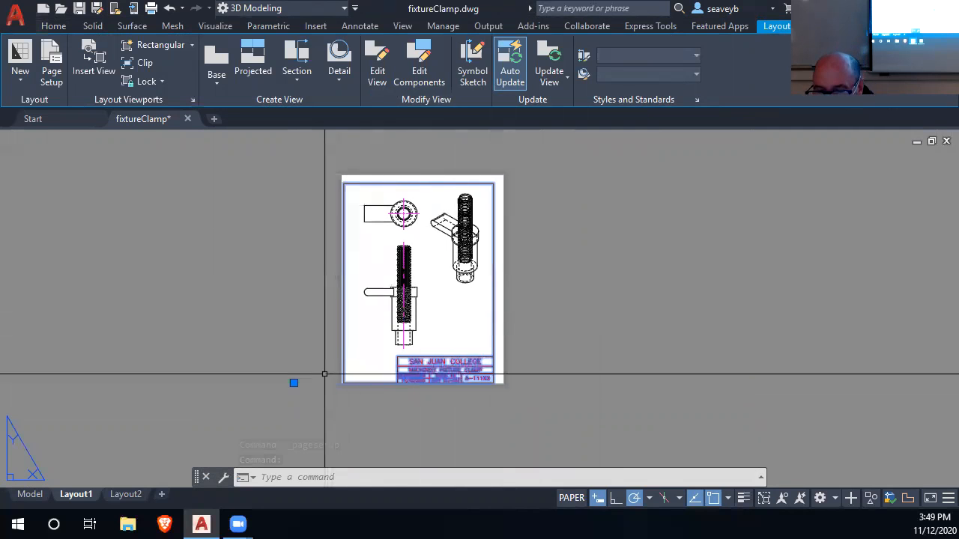
pyautogui.moveTo(493, 342)
pyautogui.mouseDown()
pyautogui.moveTo(502, 342)
pyautogui.moveTo(497, 337)
pyautogui.mouseUp()
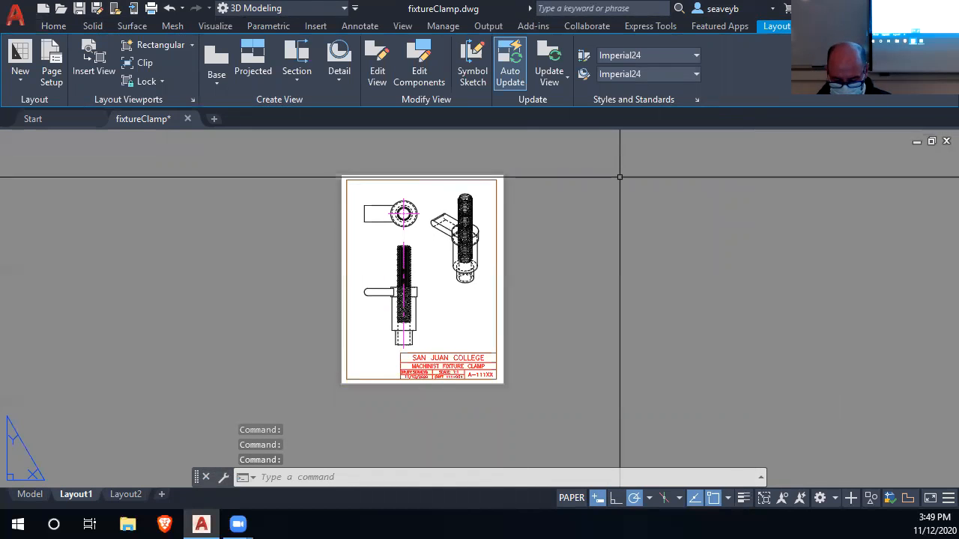
# Preview the Layout1 plot with the Setup2 page setup to check the border's margins, then cancel without plotting.
pyautogui.hotkey('ctrl', 'p')
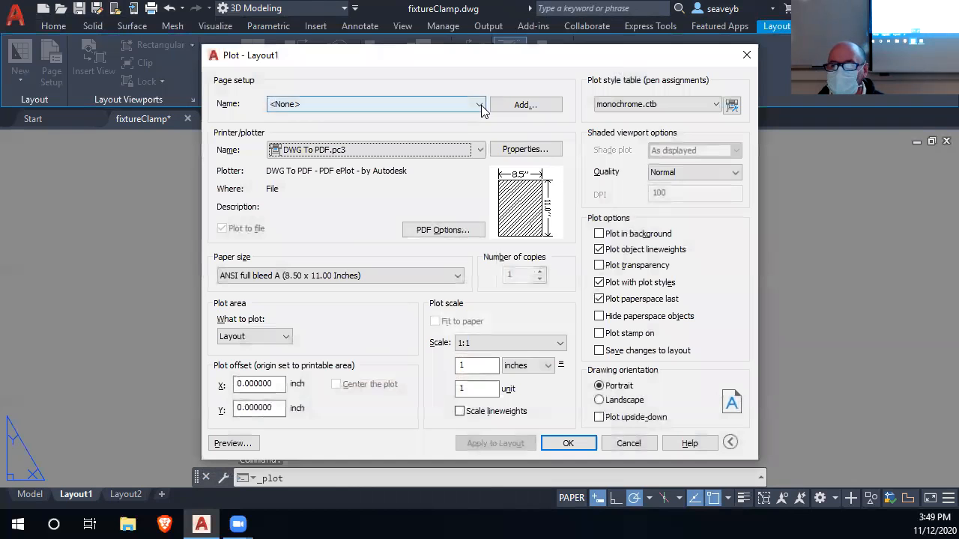
pyautogui.click(431, 104)
pyautogui.click(427, 139)
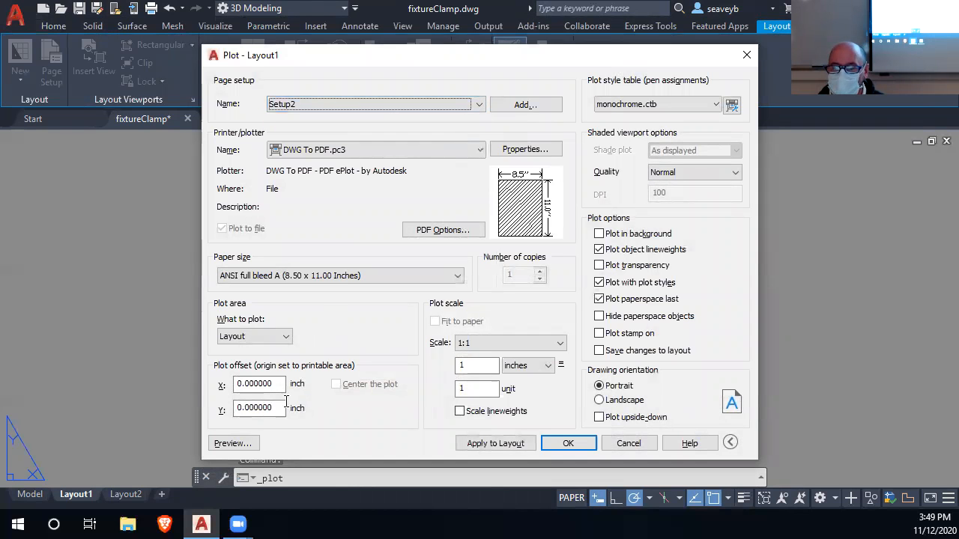
pyautogui.click(228, 443)
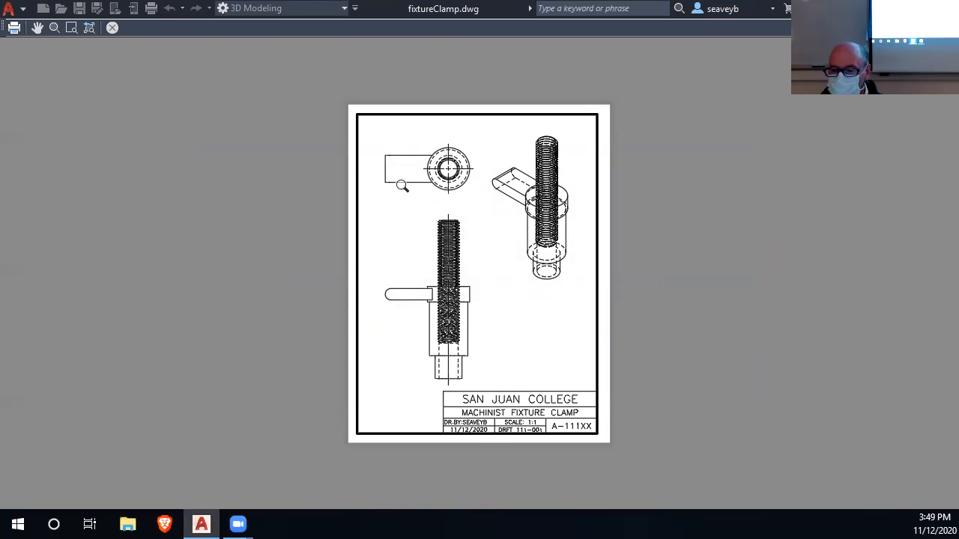
pyautogui.press('Escape')
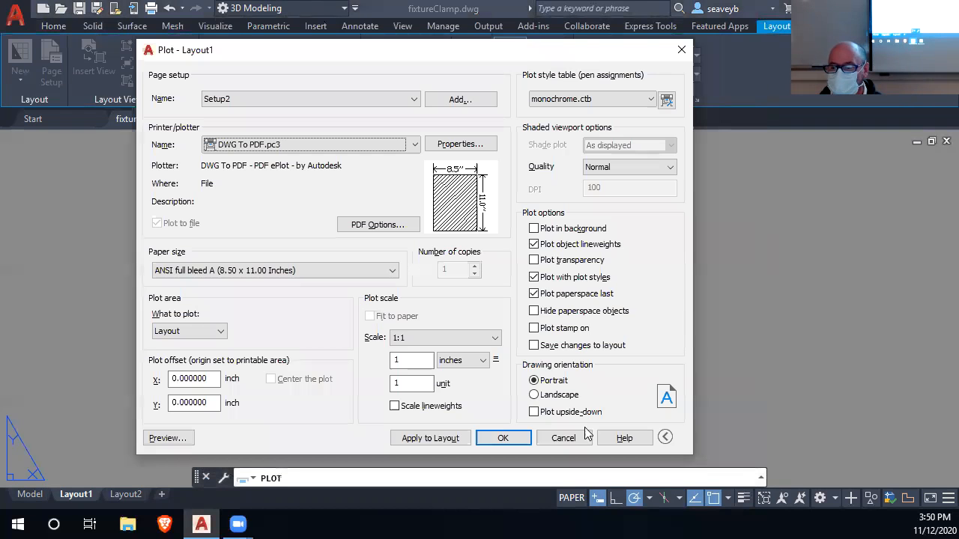
pyautogui.click(563, 437)
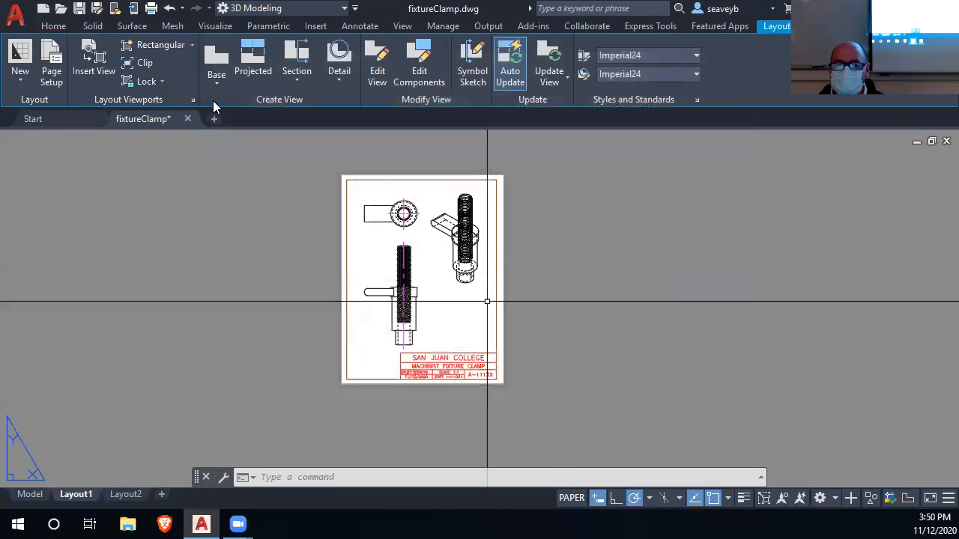